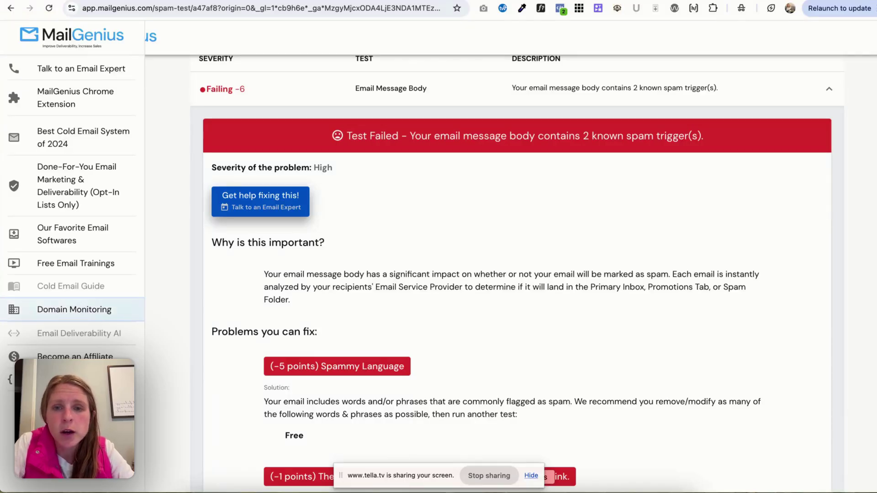
- Switch to Gmail and select the free training line in the draft's signature
{"action": "scroll", "coordinate": [392, 249], "scroll_direction": "up", "scroll_amount": 5}
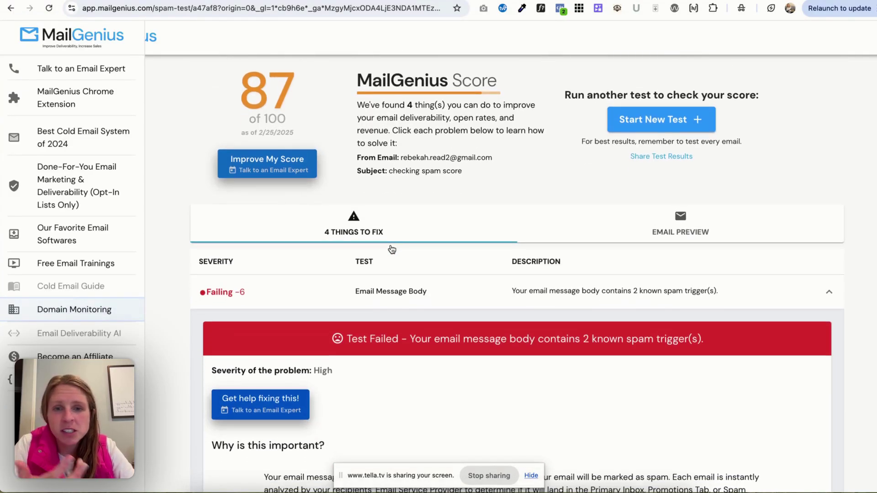
{"action": "scroll", "coordinate": [391, 249], "scroll_direction": "down", "scroll_amount": 1}
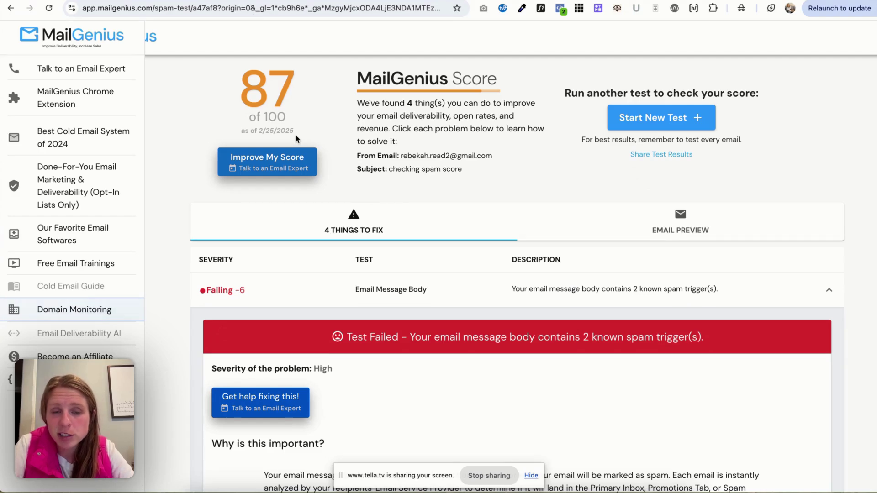
{"action": "scroll", "coordinate": [295, 135], "scroll_direction": "down", "scroll_amount": 3}
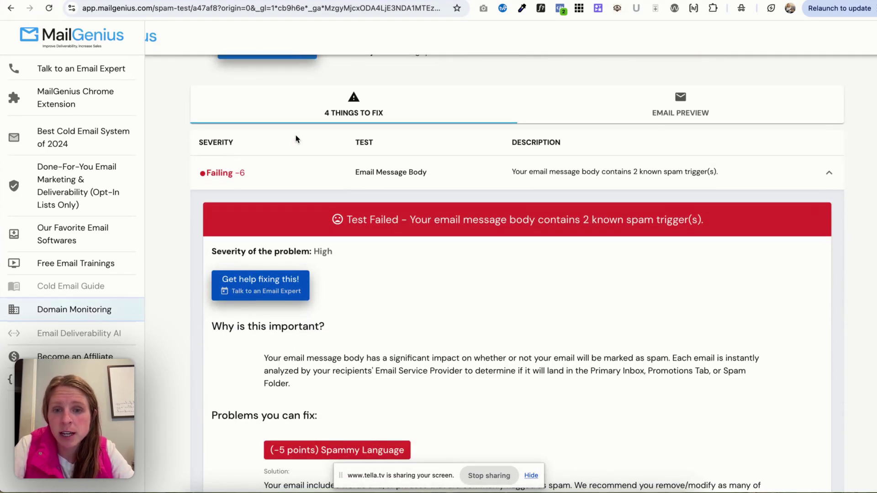
{"action": "scroll", "coordinate": [295, 135], "scroll_direction": "down", "scroll_amount": 5}
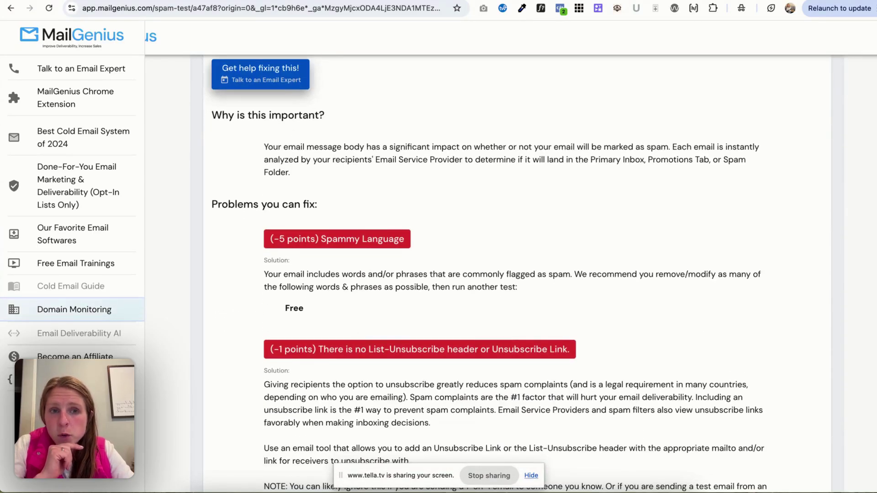
{"action": "key", "text": "ctrl+Tab"}
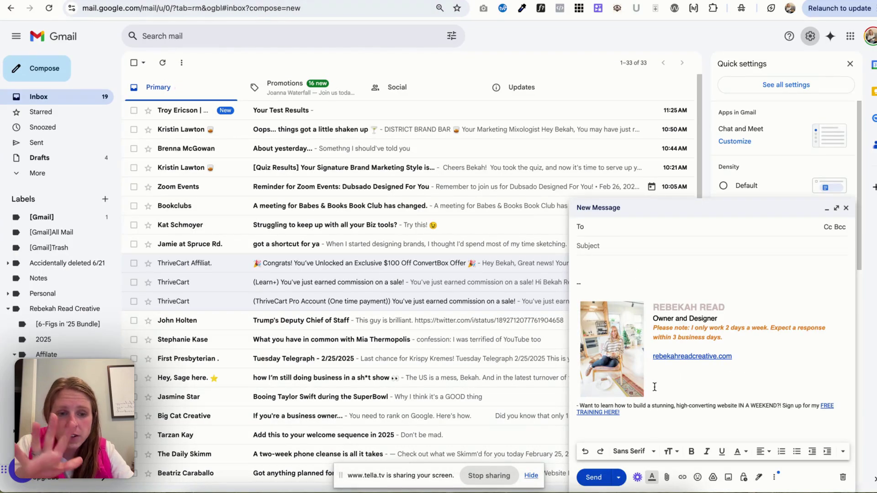
{"action": "left_click", "coordinate": [631, 413]}
{"action": "triple_click", "coordinate": [635, 411]}
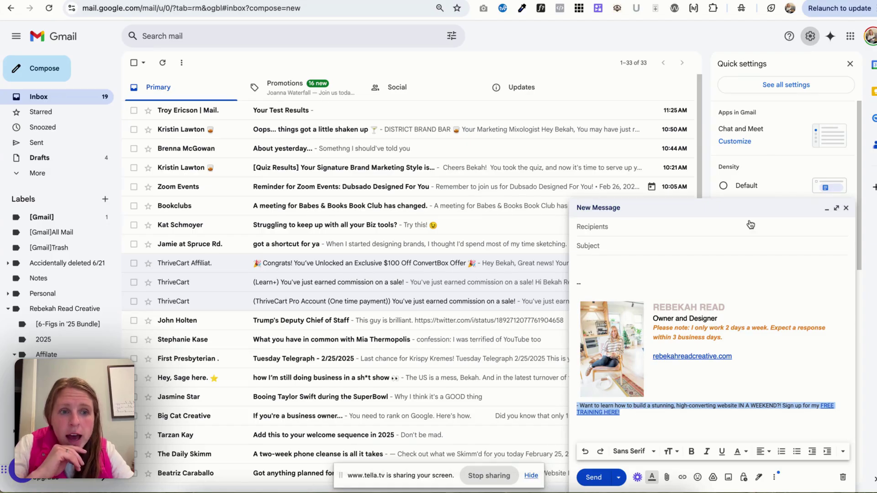
- In Gmail's General settings, delete FREE from the signature link so it reads 'TRAINING HERE!'
{"action": "left_click", "coordinate": [765, 85]}
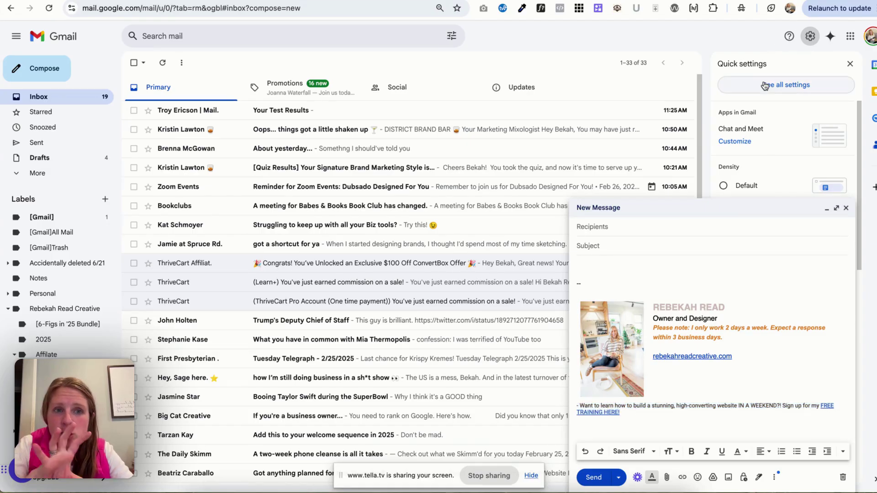
{"action": "scroll", "coordinate": [437, 228], "scroll_direction": "down", "scroll_amount": 15}
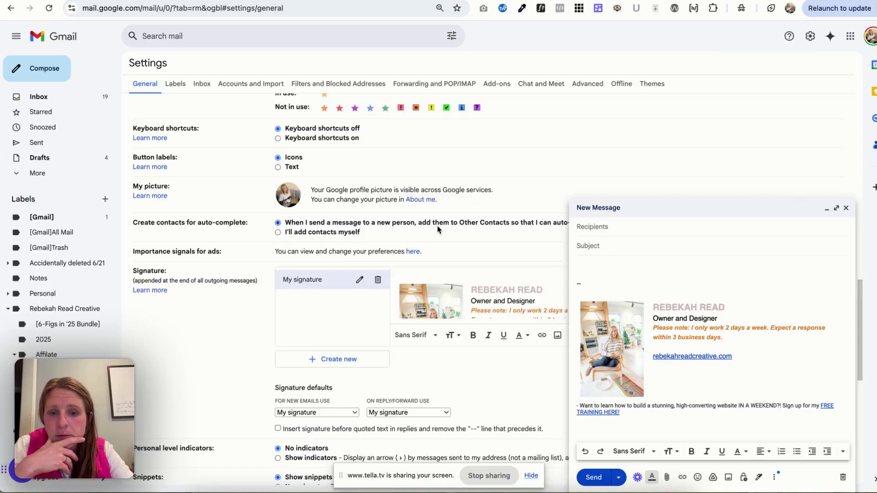
{"action": "scroll", "coordinate": [437, 228], "scroll_direction": "down", "scroll_amount": 4}
{"action": "scroll", "coordinate": [495, 147], "scroll_direction": "down", "scroll_amount": 3}
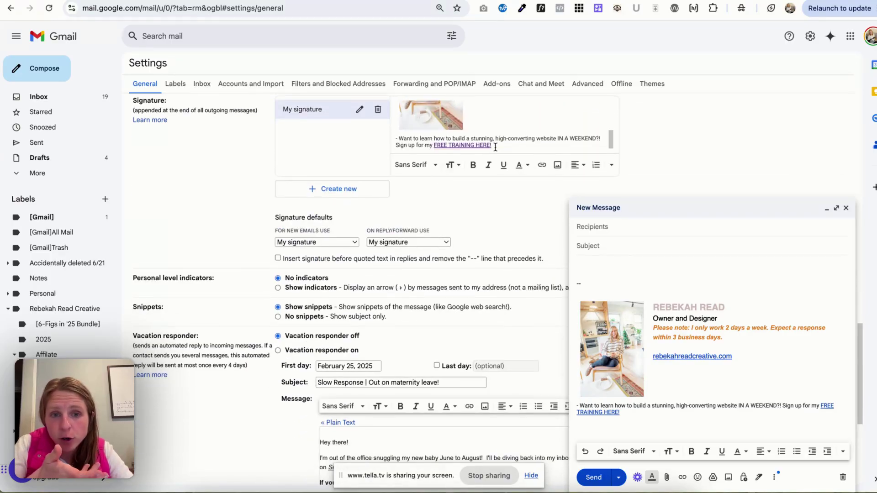
{"action": "scroll", "coordinate": [495, 147], "scroll_direction": "down", "scroll_amount": 1}
{"action": "double_click", "coordinate": [434, 132]}
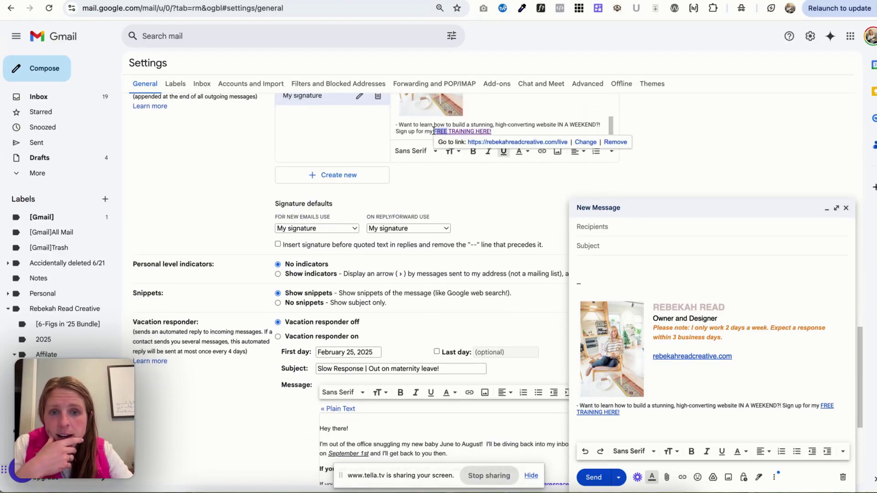
{"action": "key", "text": "BackSpace"}
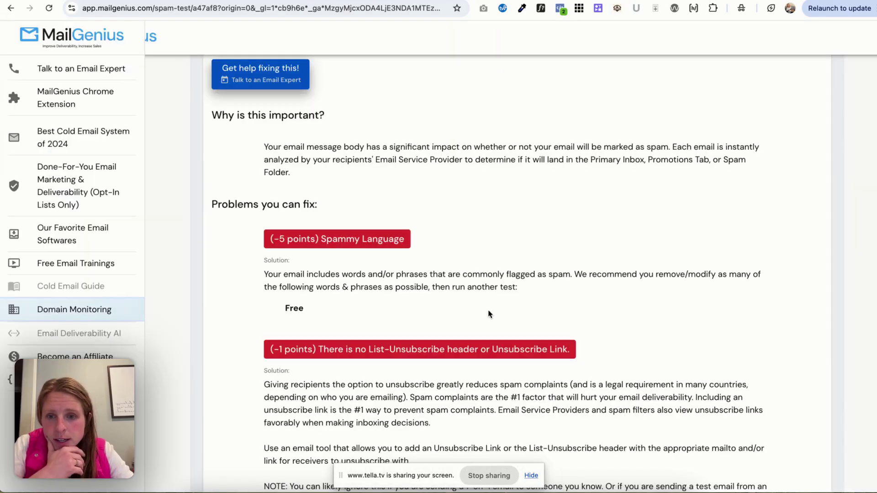
{"action": "scroll", "coordinate": [488, 314], "scroll_direction": "down", "scroll_amount": 3}
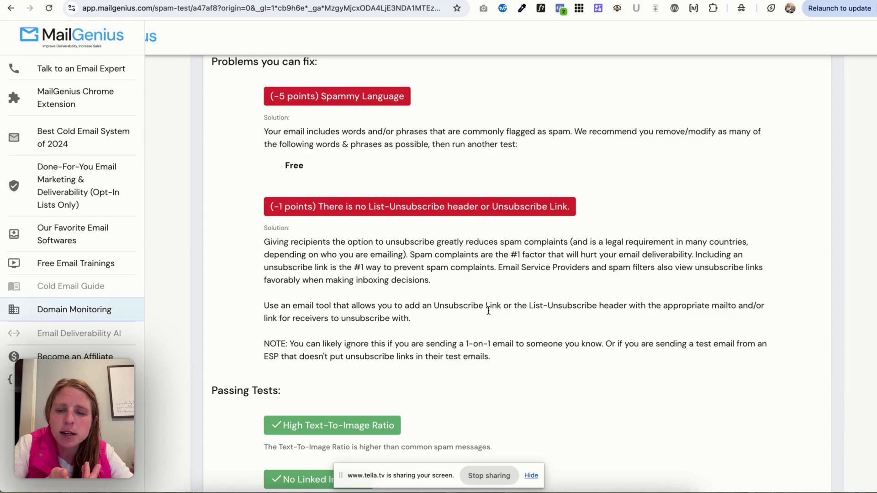
- Expand the Subject Line result, which flags the word Spam
{"action": "scroll", "coordinate": [488, 310], "scroll_direction": "down", "scroll_amount": 3}
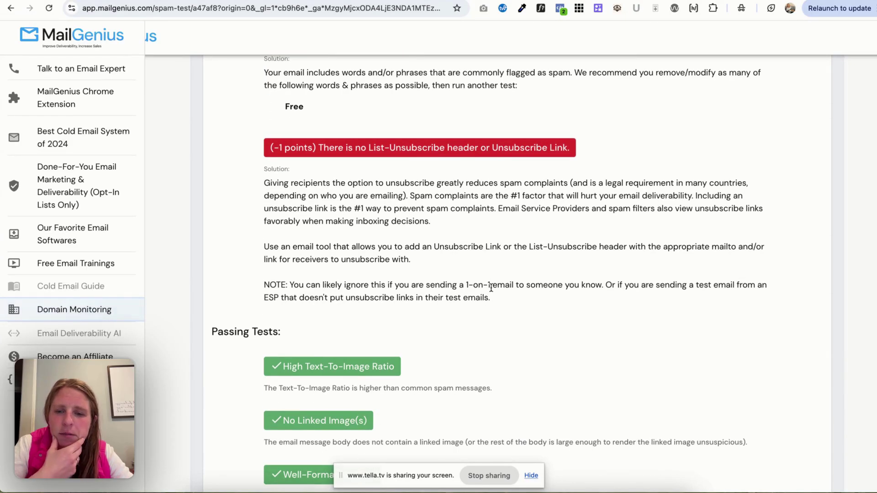
{"action": "scroll", "coordinate": [492, 281], "scroll_direction": "down", "scroll_amount": 20}
{"action": "scroll", "coordinate": [493, 282], "scroll_direction": "up", "scroll_amount": 1}
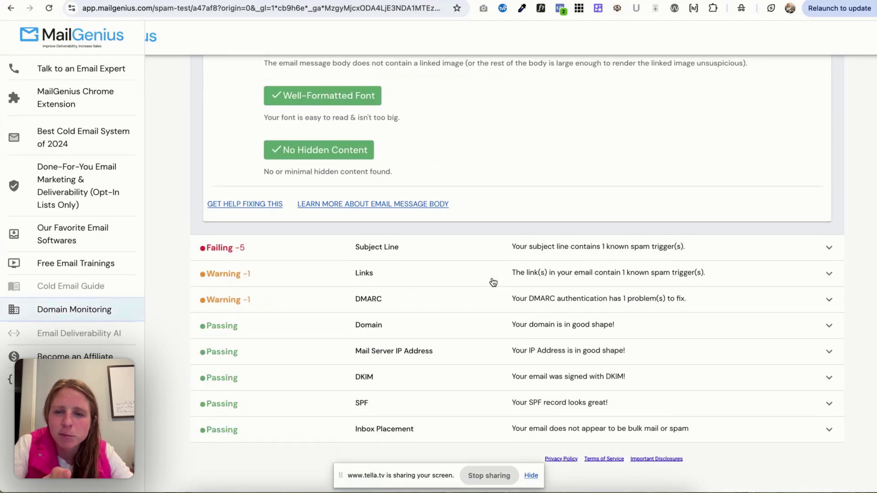
{"action": "left_click", "coordinate": [484, 263]}
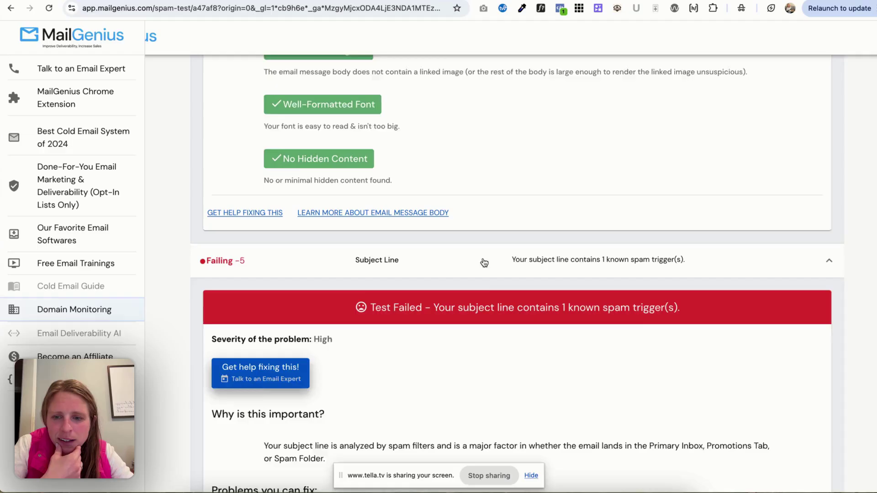
- Expand the Links warning to reveal the 122-character image URL
{"action": "scroll", "coordinate": [483, 259], "scroll_direction": "down", "scroll_amount": 12}
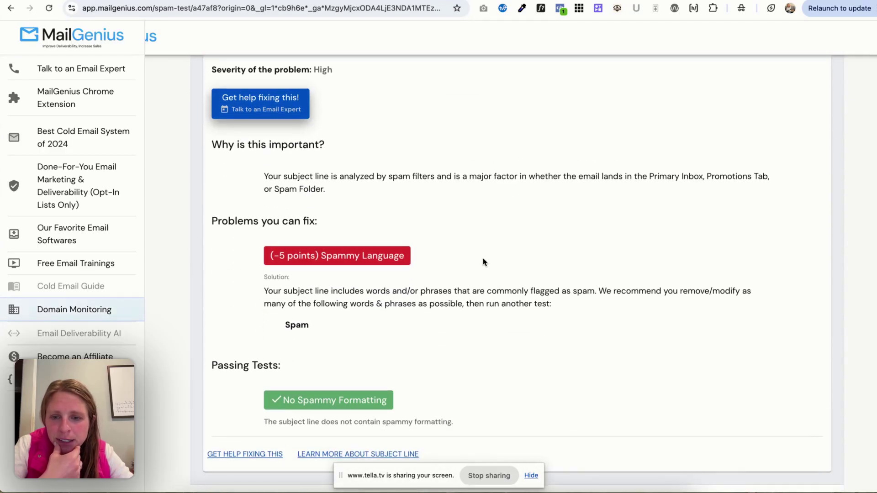
{"action": "scroll", "coordinate": [483, 258], "scroll_direction": "down", "scroll_amount": 9}
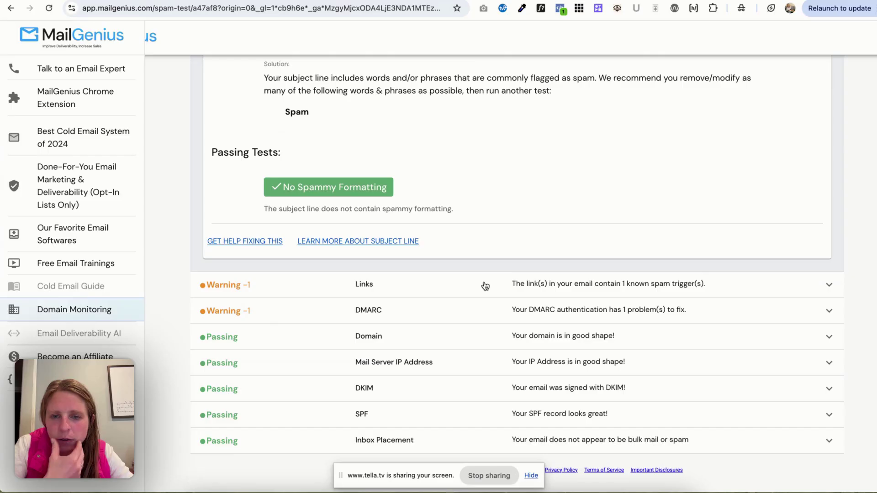
{"action": "left_click", "coordinate": [485, 286]}
{"action": "scroll", "coordinate": [485, 286], "scroll_direction": "down", "scroll_amount": 13}
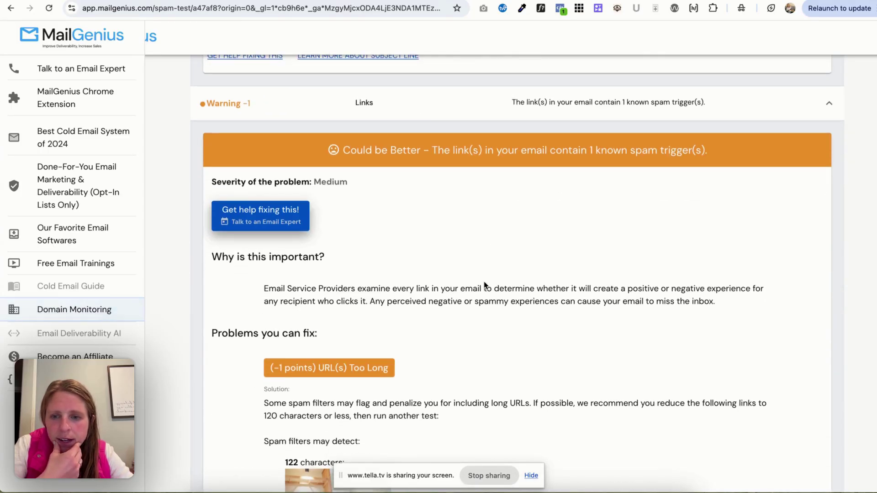
{"action": "scroll", "coordinate": [485, 277], "scroll_direction": "down", "scroll_amount": 12}
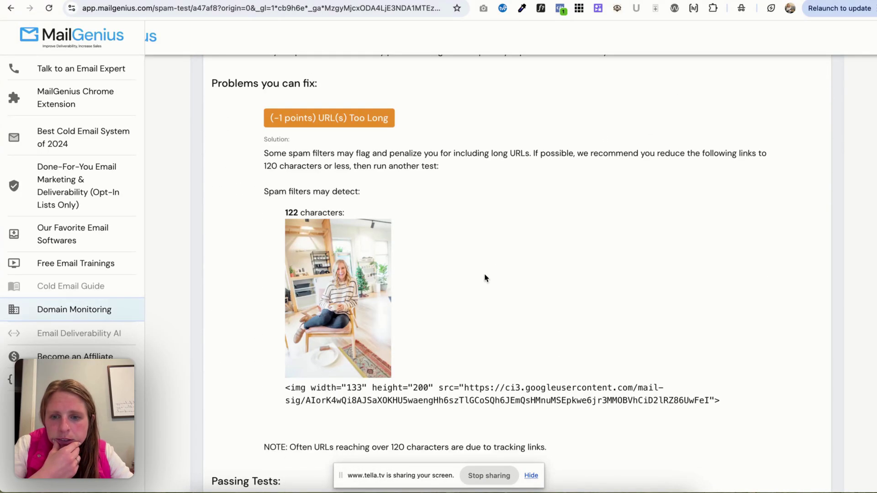
{"action": "scroll", "coordinate": [485, 274], "scroll_direction": "up", "scroll_amount": 20}
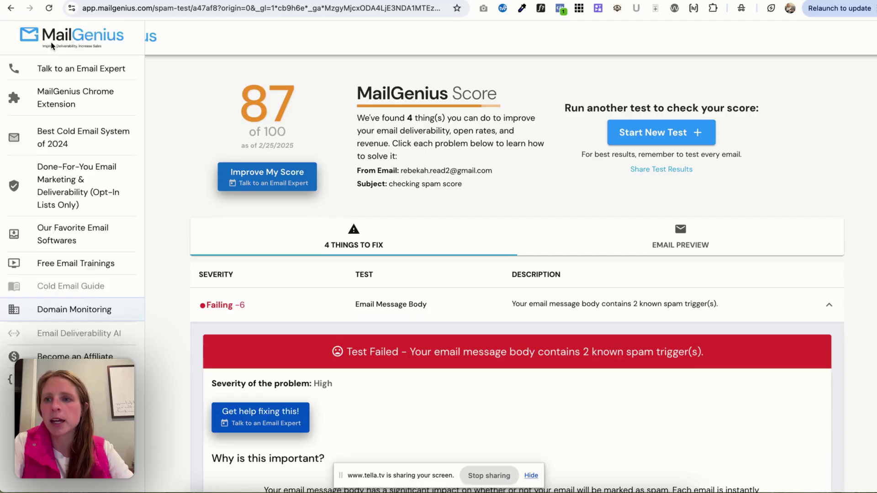
- Start a new email addressed to the pasted MailGenius test address
{"action": "left_click", "coordinate": [8, 7]}
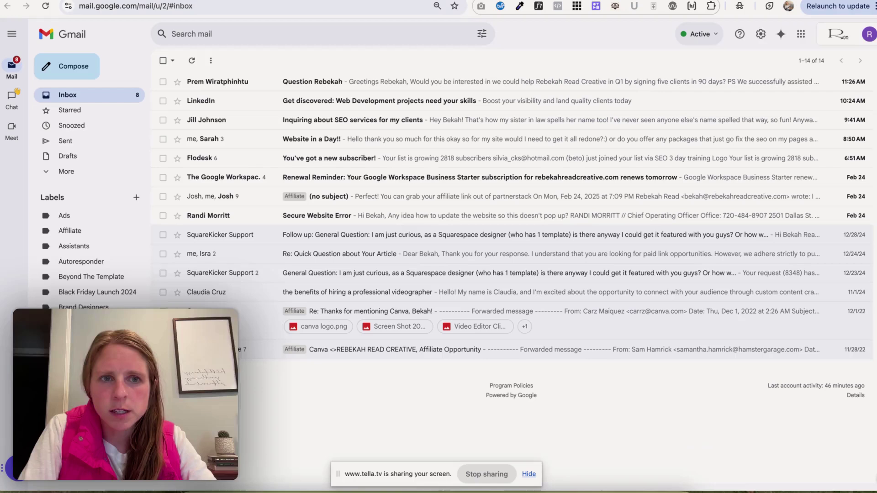
{"action": "left_click", "coordinate": [73, 65]}
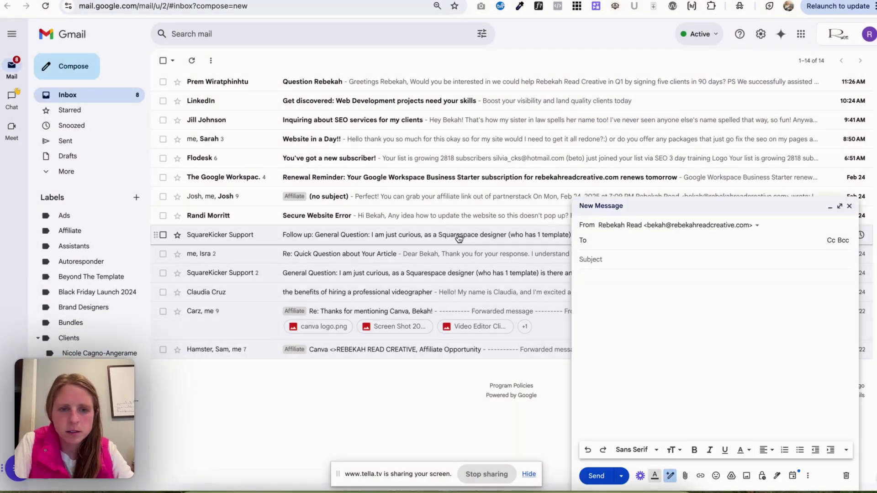
{"action": "key", "text": "ctrl+v"}
{"action": "left_click", "coordinate": [600, 271]}
- Give it the subject 'Testing to see what happens', add body text, and send it
{"action": "type", "text": "Testi"}
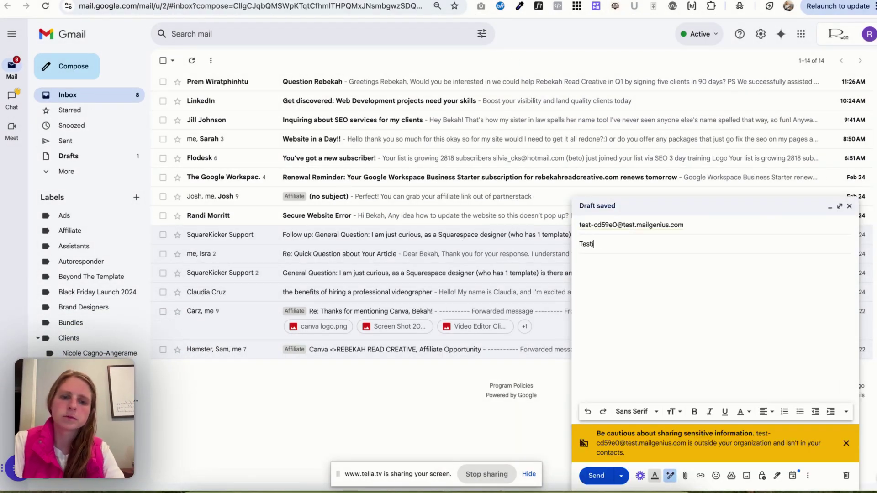
{"action": "key", "text": "BackSpace"}
{"action": "type", "text": "to s"}
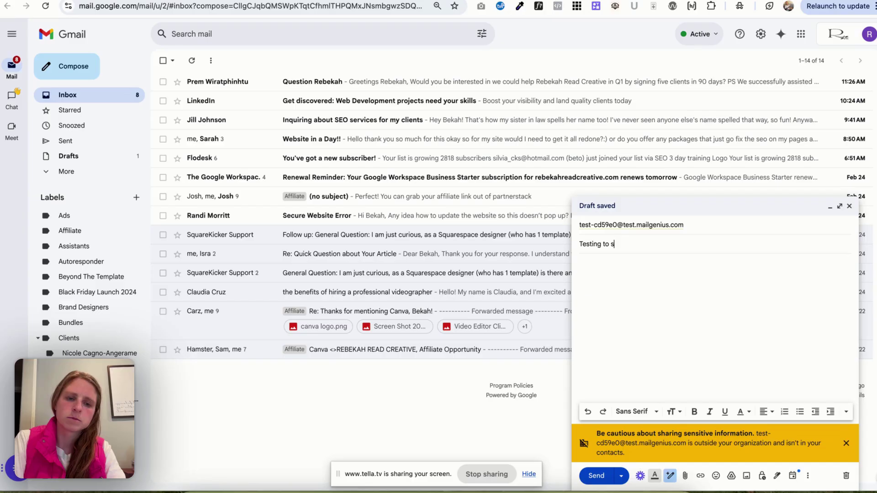
{"action": "type", "text": "ee what happens"}
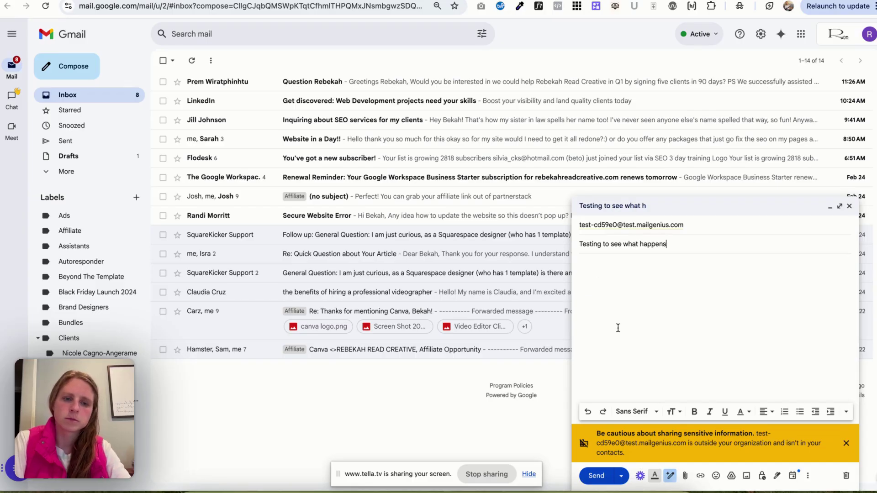
{"action": "left_click", "coordinate": [621, 309]}
{"action": "type", "text": "I want to see my score"}
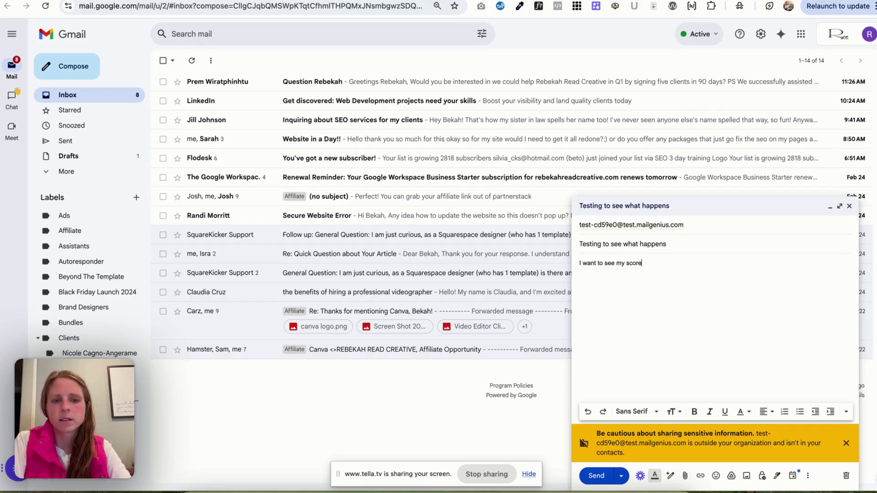
{"action": "left_click", "coordinate": [845, 443]}
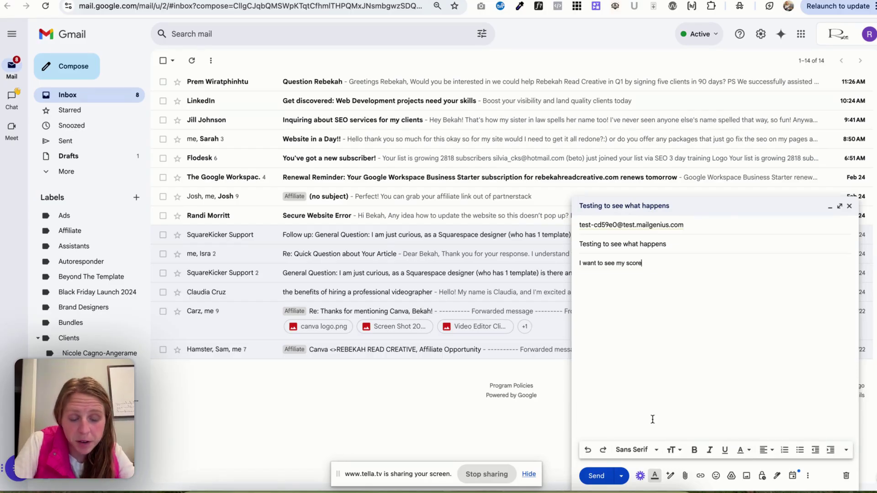
{"action": "left_click", "coordinate": [596, 477]}
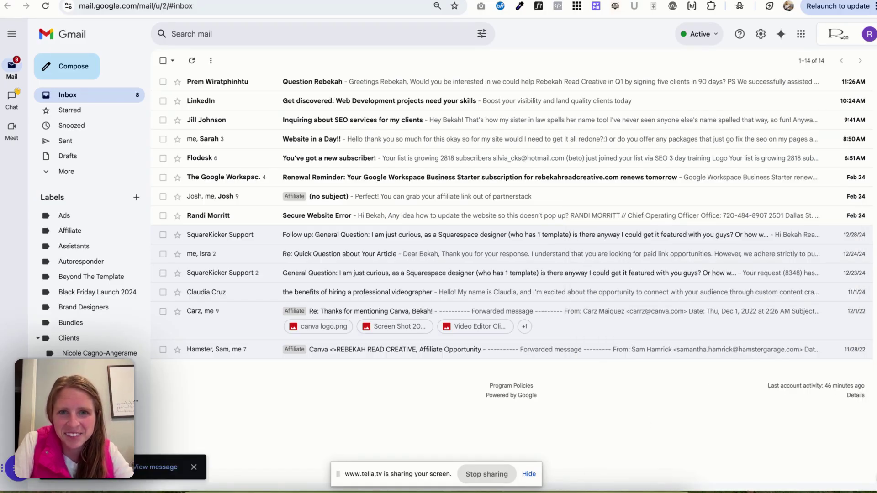
- Request the MailGenius score, back out of its account sign-up form, and bring up Mail-Tester
{"action": "key", "text": "ctrl+Tab"}
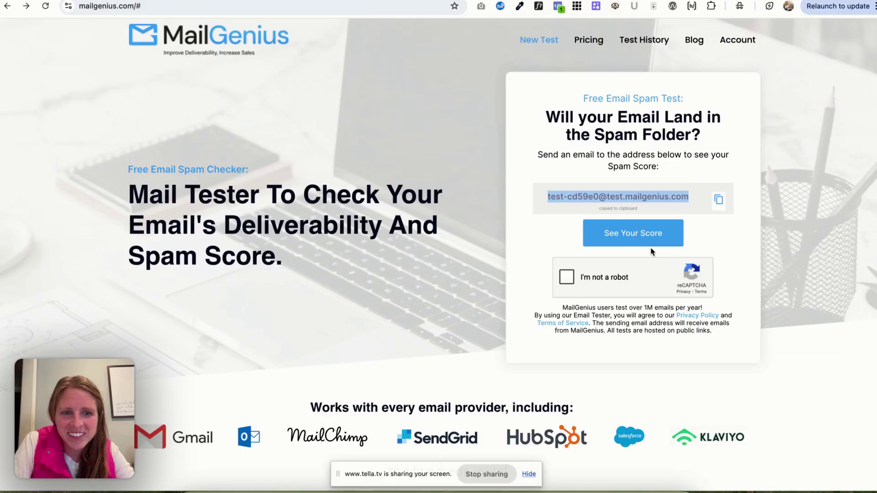
{"action": "left_click", "coordinate": [648, 235]}
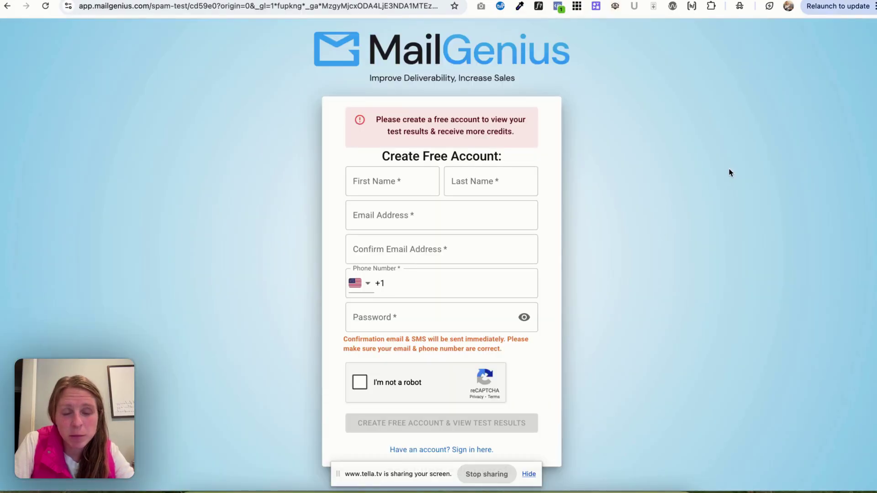
{"action": "left_click", "coordinate": [7, 6]}
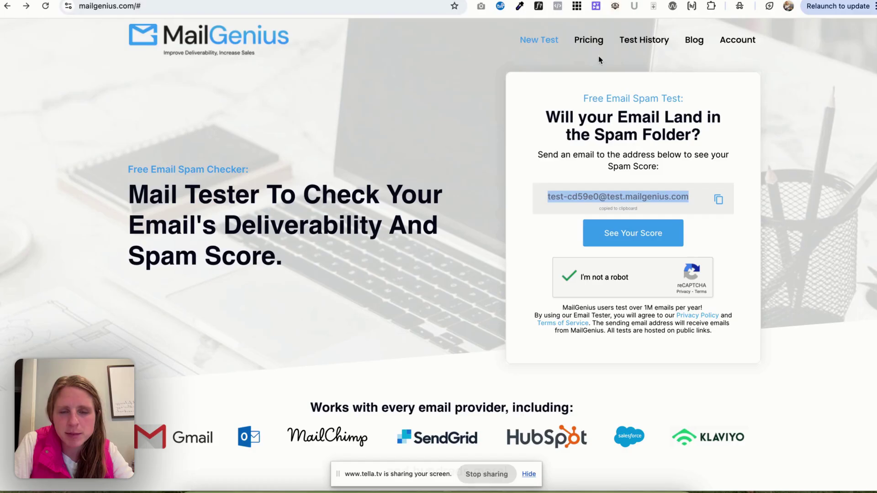
{"action": "left_click", "coordinate": [9, 6]}
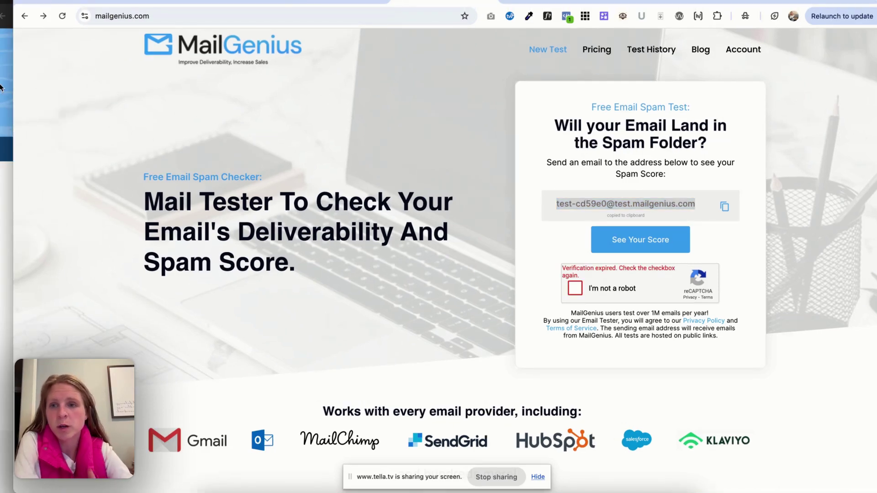
{"action": "left_click", "coordinate": [1, 86]}
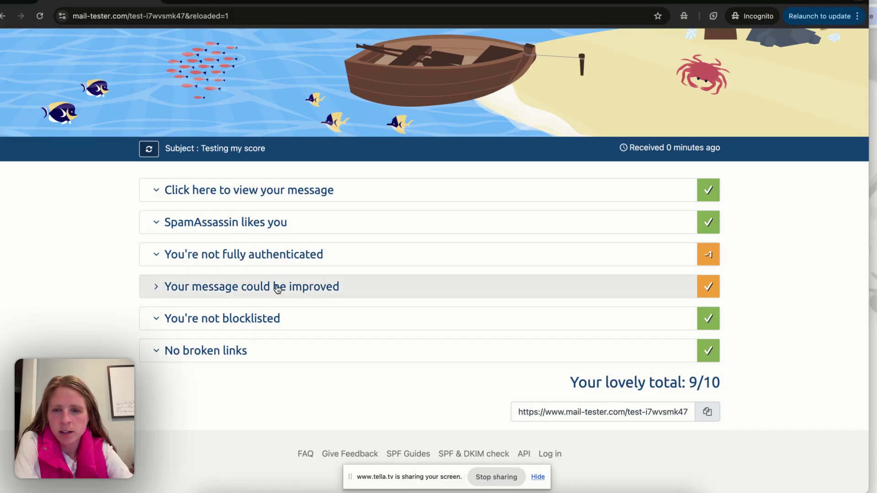
- Expand the Mail-Tester report details to show the failing SPF authentication check
{"action": "left_click", "coordinate": [151, 289]}
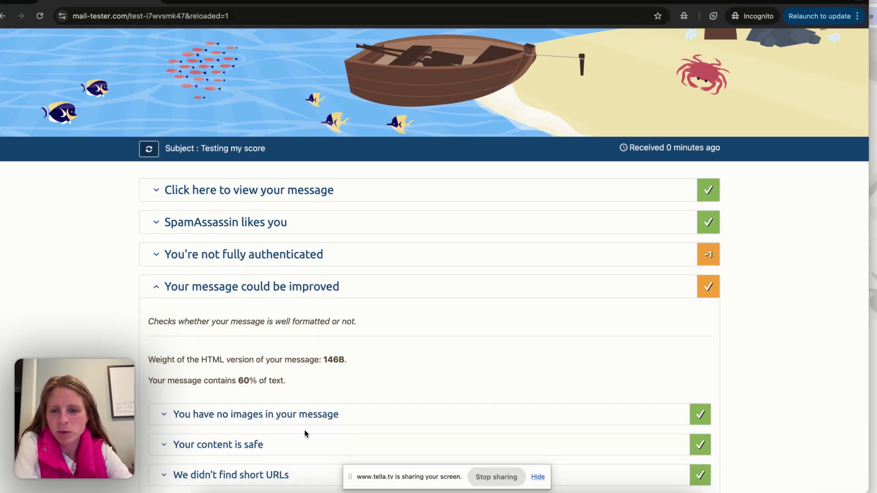
{"action": "scroll", "coordinate": [305, 434], "scroll_direction": "up", "scroll_amount": 1}
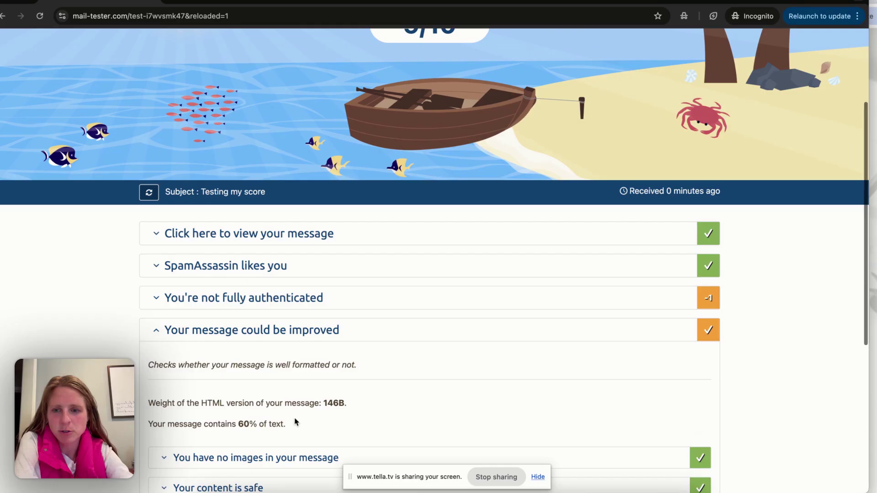
{"action": "left_click", "coordinate": [192, 300]}
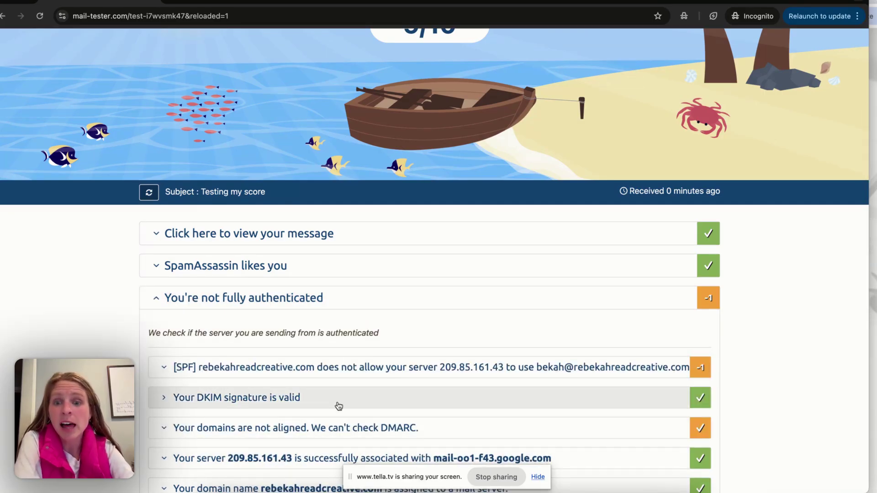
{"action": "scroll", "coordinate": [337, 406], "scroll_direction": "down", "scroll_amount": 1}
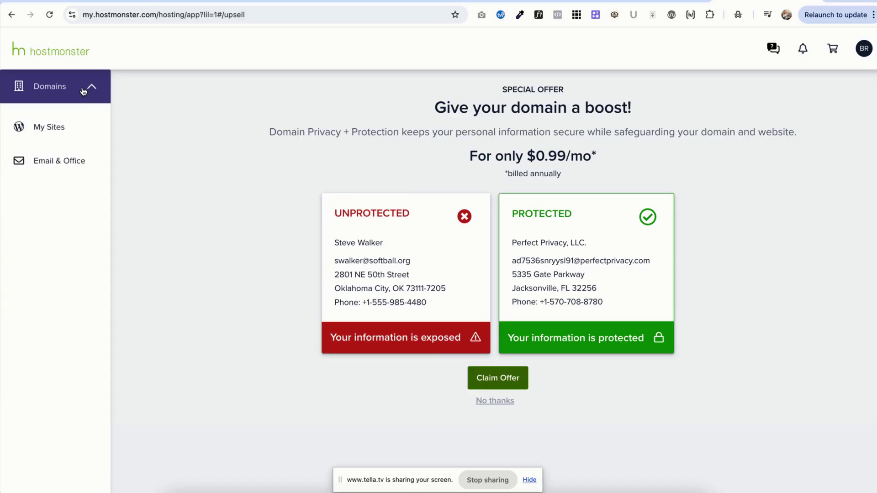
- Open the HostMonster domain list and highlight Google's SPF line v=spf1 include:_spf.google.com ~all
{"action": "left_click", "coordinate": [89, 80]}
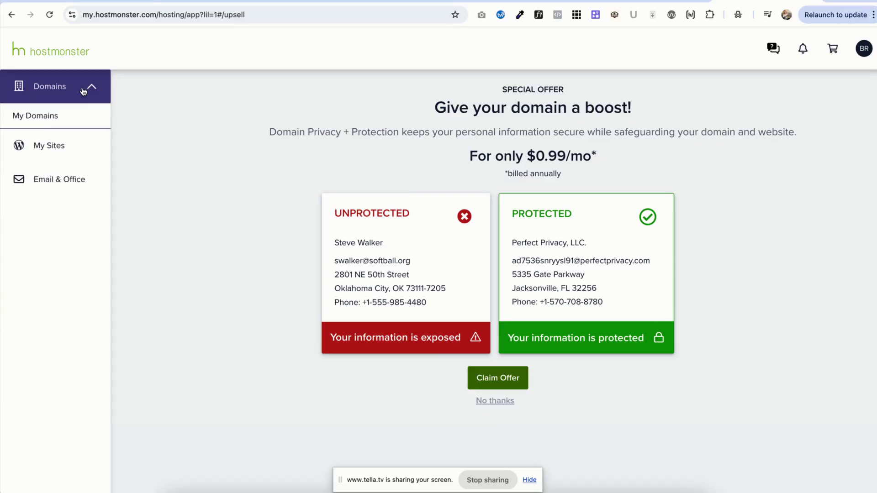
{"action": "left_click", "coordinate": [40, 117]}
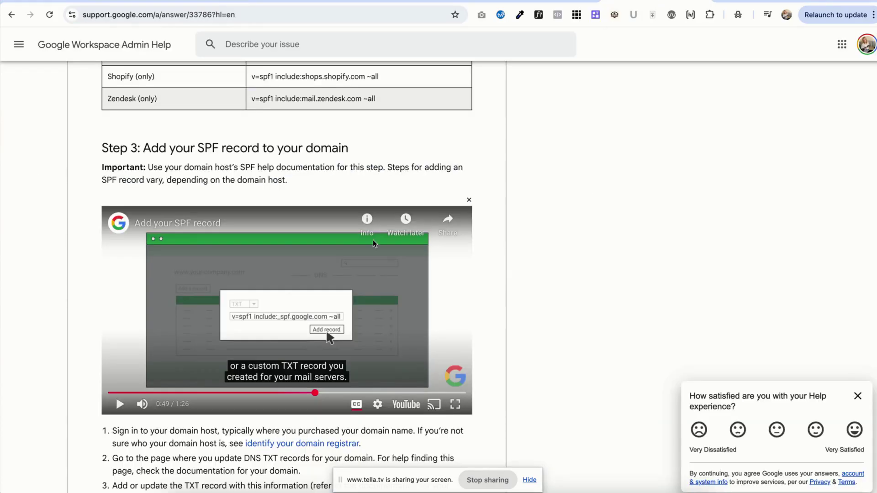
{"action": "scroll", "coordinate": [373, 244], "scroll_direction": "up", "scroll_amount": 10}
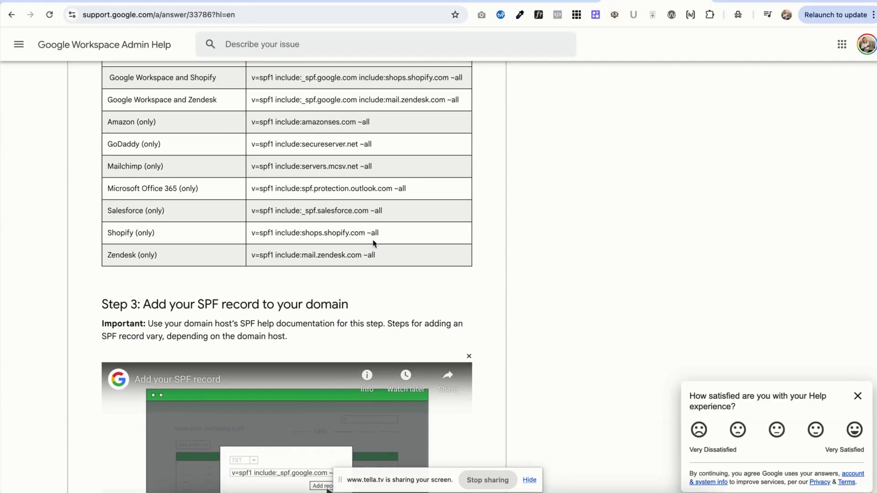
{"action": "scroll", "coordinate": [373, 244], "scroll_direction": "up", "scroll_amount": 8}
{"action": "scroll", "coordinate": [372, 240], "scroll_direction": "down", "scroll_amount": 2}
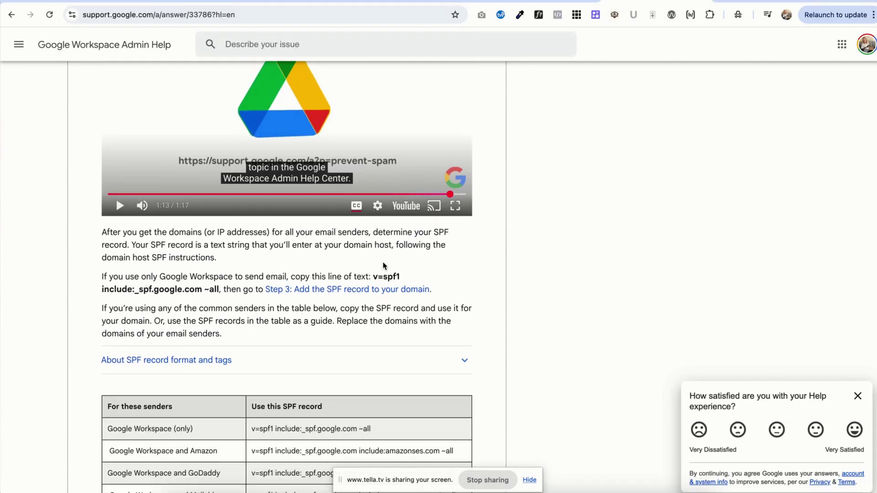
{"action": "left_click_drag", "start_coordinate": [372, 275], "coordinate": [218, 286]}
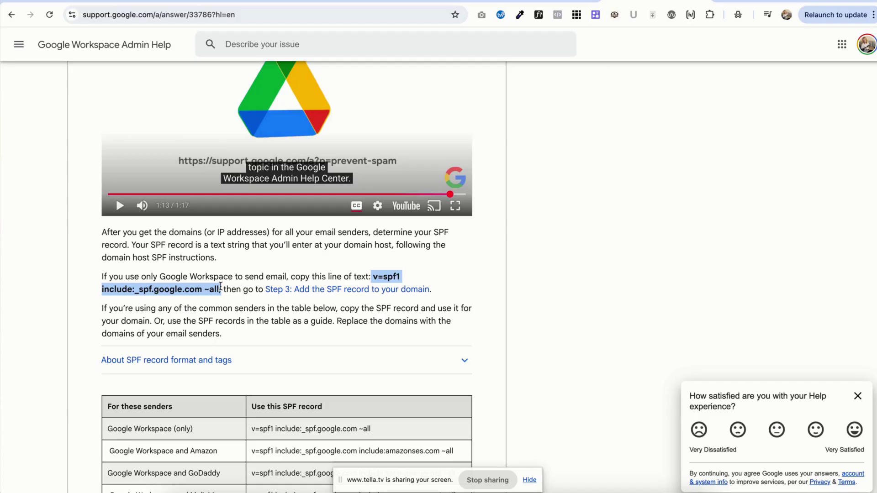
- Open the domain's DNS settings in HostMonster and start a new TXT record
{"action": "left_click", "coordinate": [760, 1]}
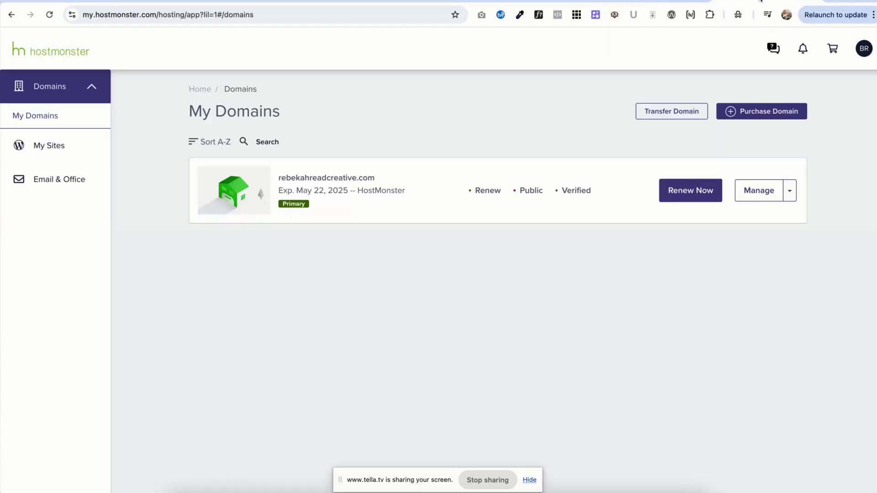
{"action": "left_click", "coordinate": [789, 197]}
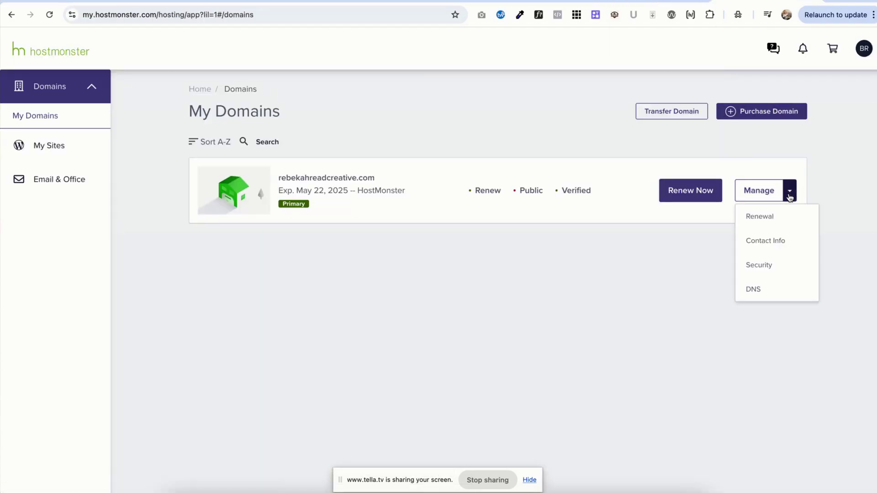
{"action": "left_click", "coordinate": [756, 289]}
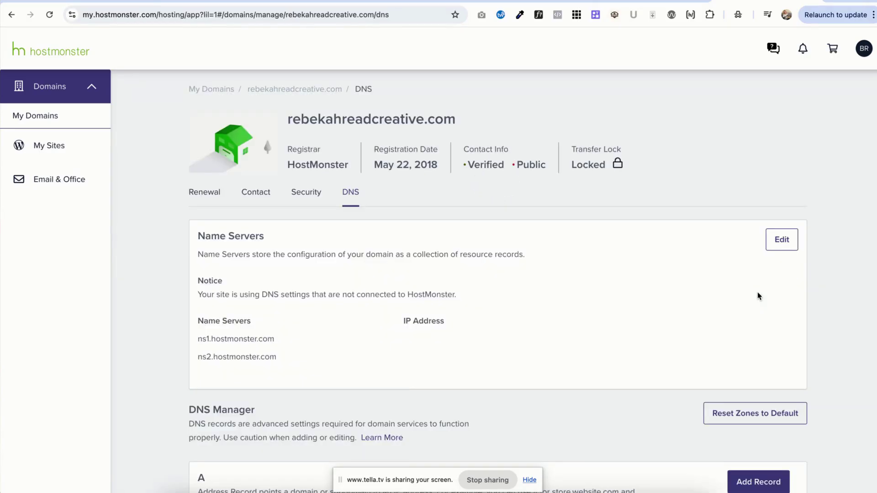
{"action": "scroll", "coordinate": [758, 293], "scroll_direction": "down", "scroll_amount": 9}
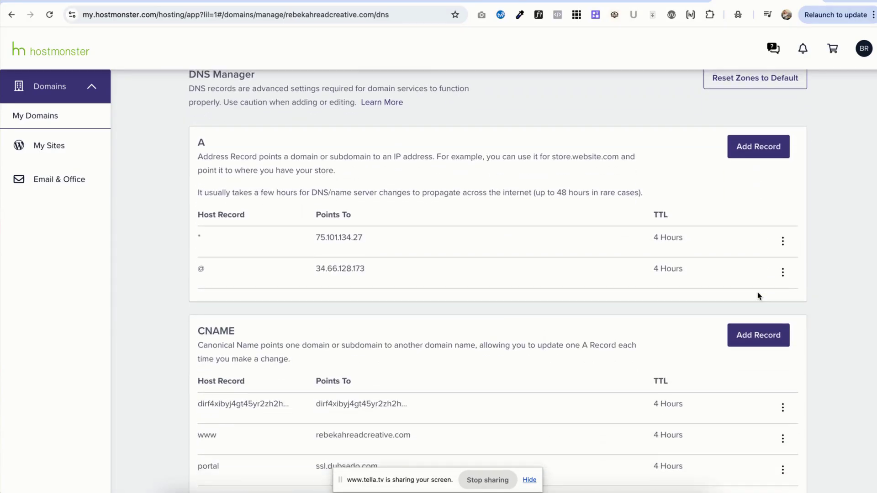
{"action": "scroll", "coordinate": [757, 296], "scroll_direction": "down", "scroll_amount": 12}
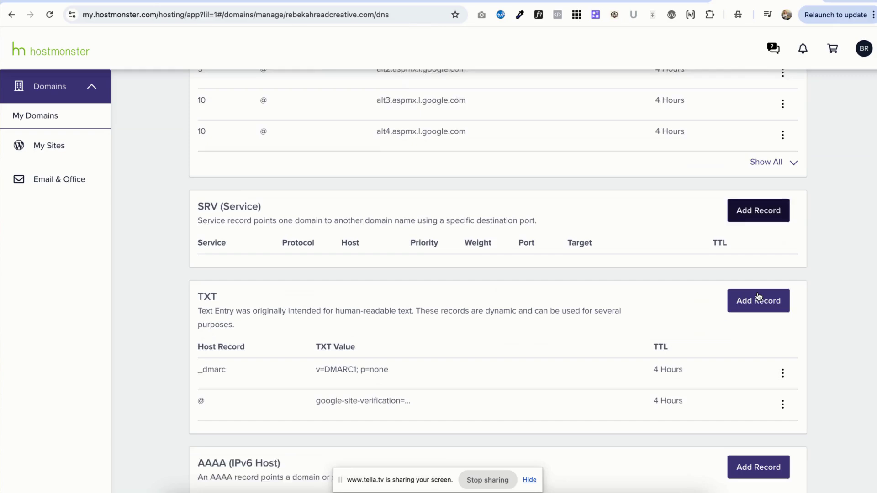
{"action": "left_click", "coordinate": [767, 258]}
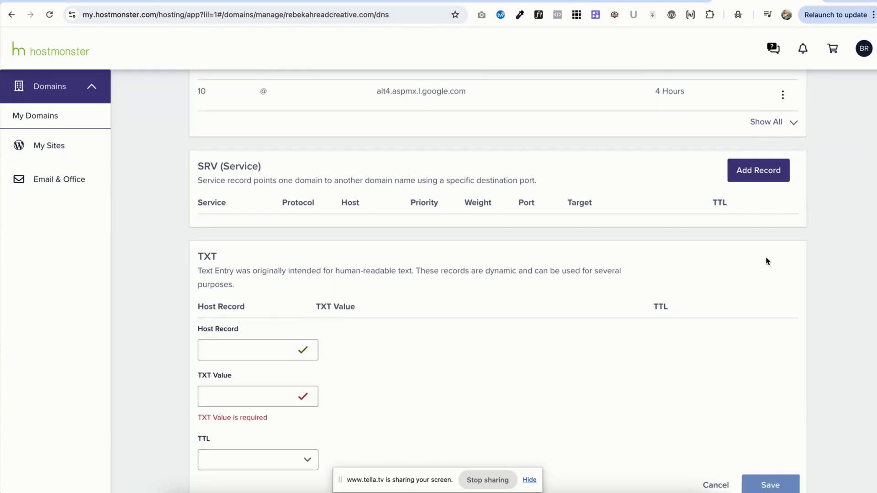
- Paste v=spf1 include:_spf.google.com ~all as the TXT value, fill the host record, and save
{"action": "scroll", "coordinate": [430, 350], "scroll_direction": "down", "scroll_amount": 2}
{"action": "left_click", "coordinate": [266, 259]}
{"action": "scroll", "coordinate": [267, 259], "scroll_direction": "down", "scroll_amount": 2}
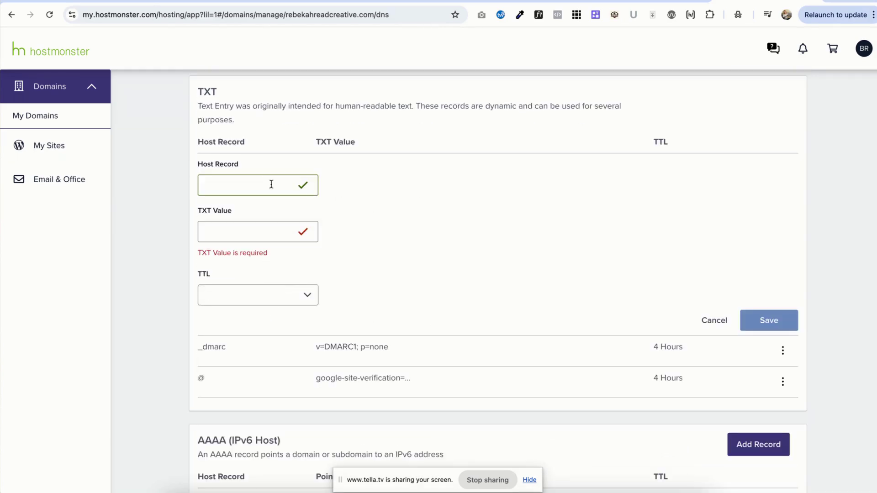
{"action": "left_click", "coordinate": [236, 230]}
{"action": "key", "text": "ctrl+v"}
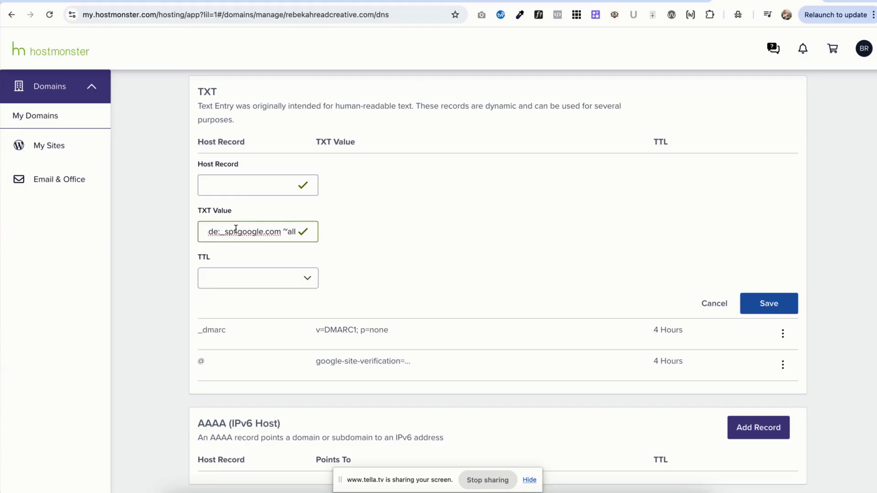
{"action": "left_click", "coordinate": [249, 186]}
{"action": "type", "text": "TXT"}
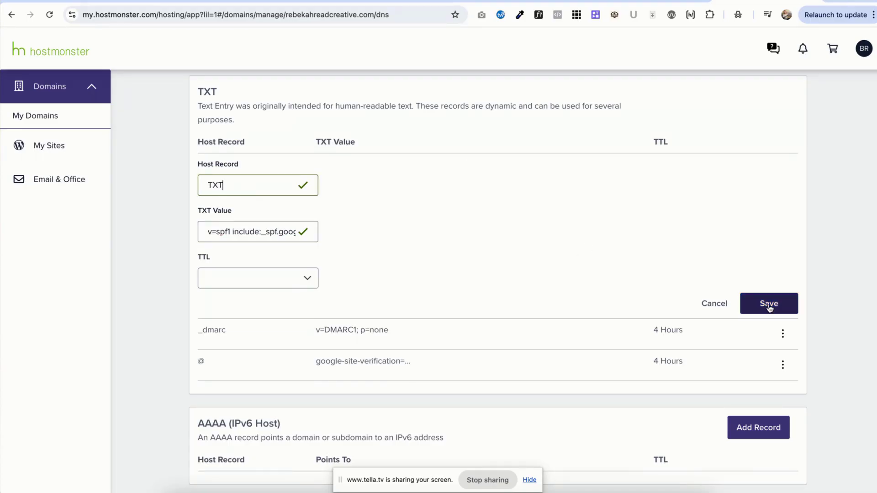
{"action": "left_click", "coordinate": [770, 306]}
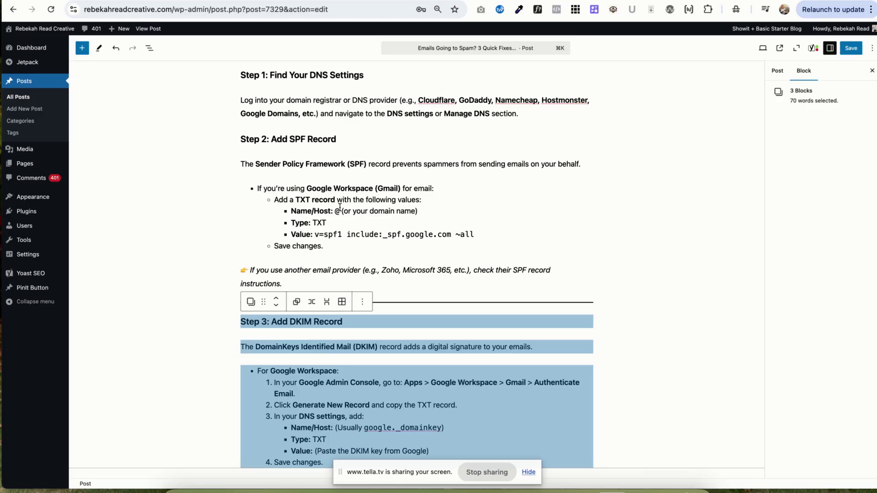
{"action": "scroll", "coordinate": [340, 210], "scroll_direction": "down", "scroll_amount": 3}
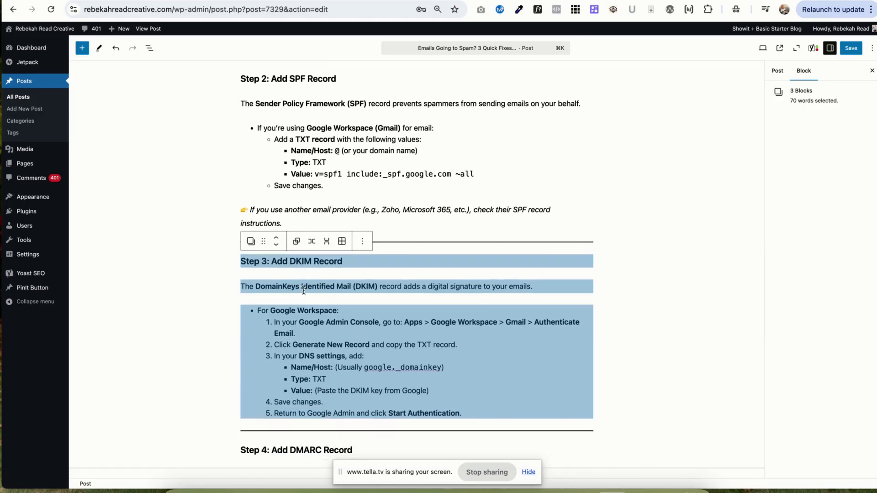
{"action": "scroll", "coordinate": [304, 291], "scroll_direction": "down", "scroll_amount": 1}
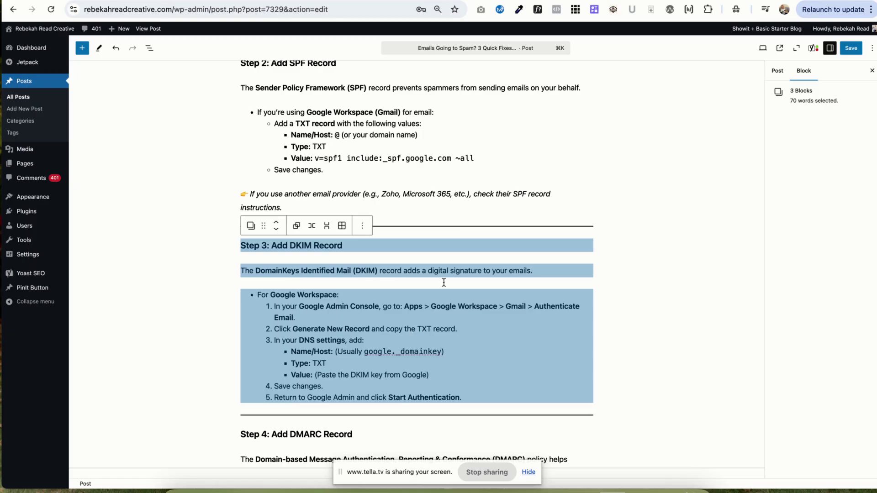
- Open the Admin console's Gmail Authenticate email page, where DKIM reads Not authenticating email
{"action": "key", "text": "ctrl+Tab"}
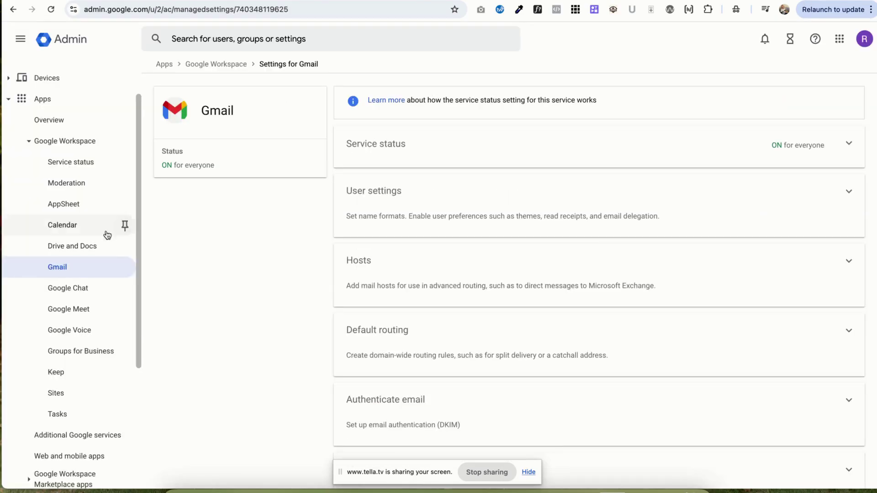
{"action": "left_click", "coordinate": [60, 271]}
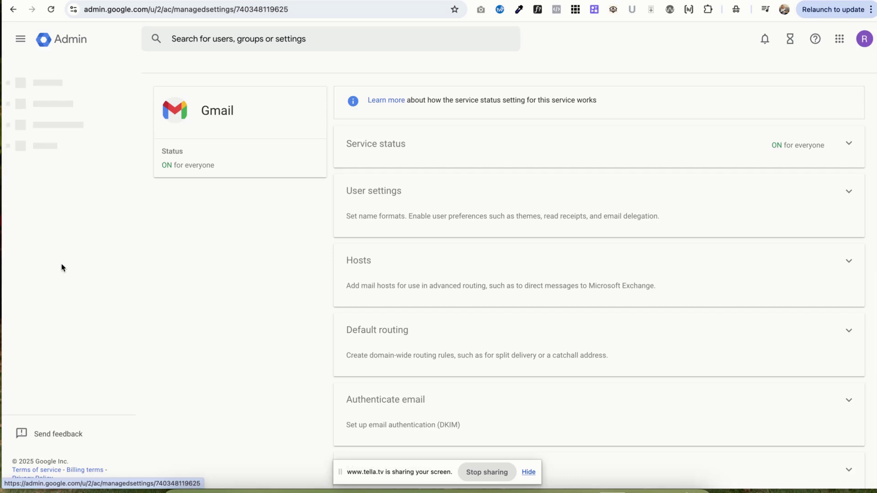
{"action": "scroll", "coordinate": [544, 257], "scroll_direction": "down", "scroll_amount": 1}
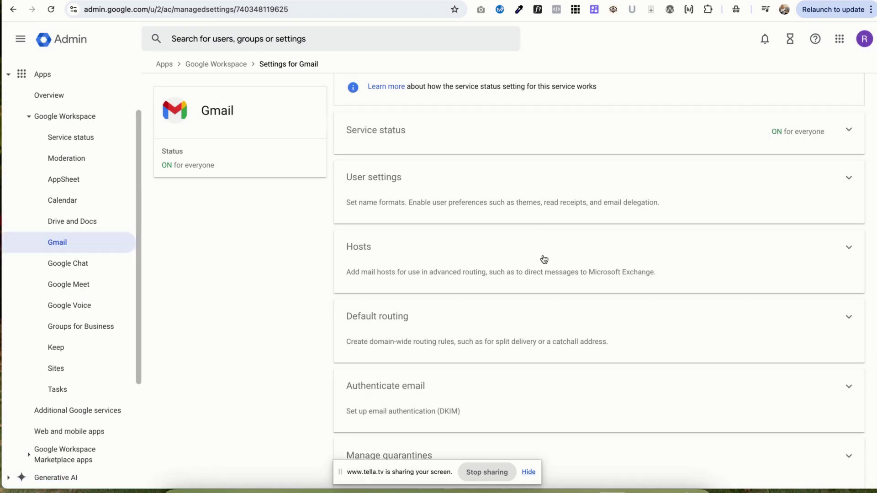
{"action": "left_click", "coordinate": [440, 364]}
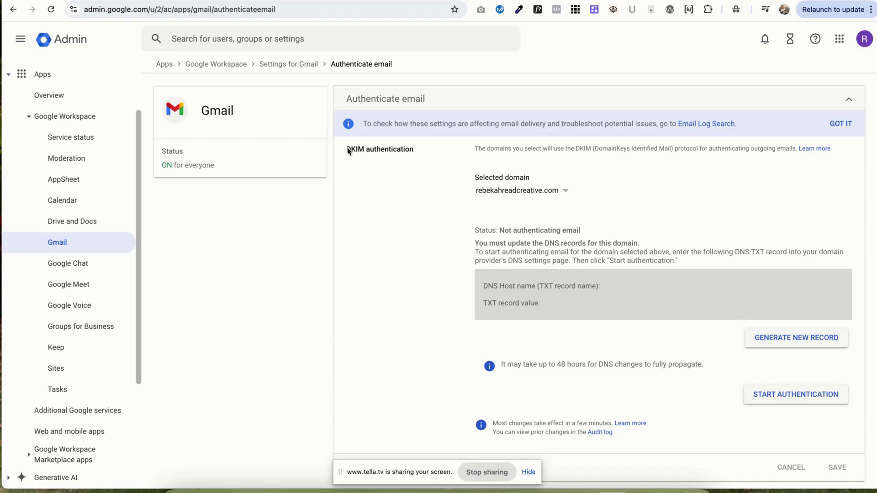
{"action": "scroll", "coordinate": [569, 127], "scroll_direction": "down", "scroll_amount": 1}
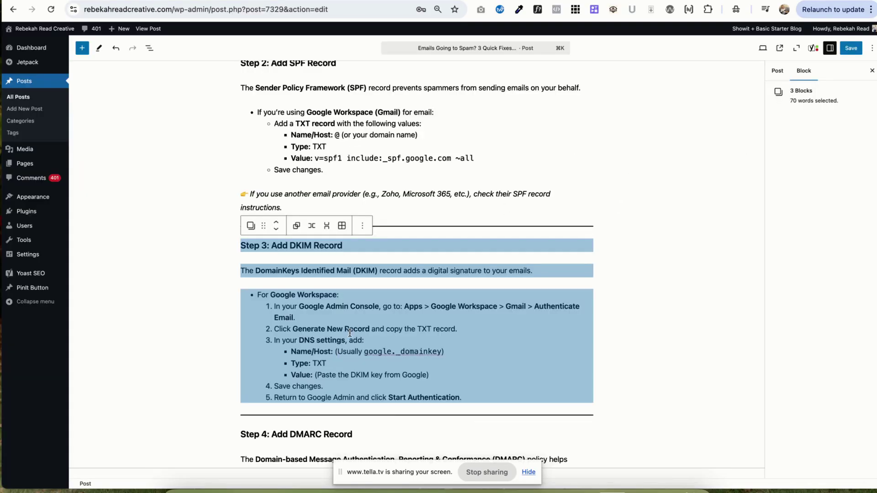
- Highlight the 'Click Generate New Record' step in the WordPress post's DKIM instructions
{"action": "left_click", "coordinate": [350, 334]}
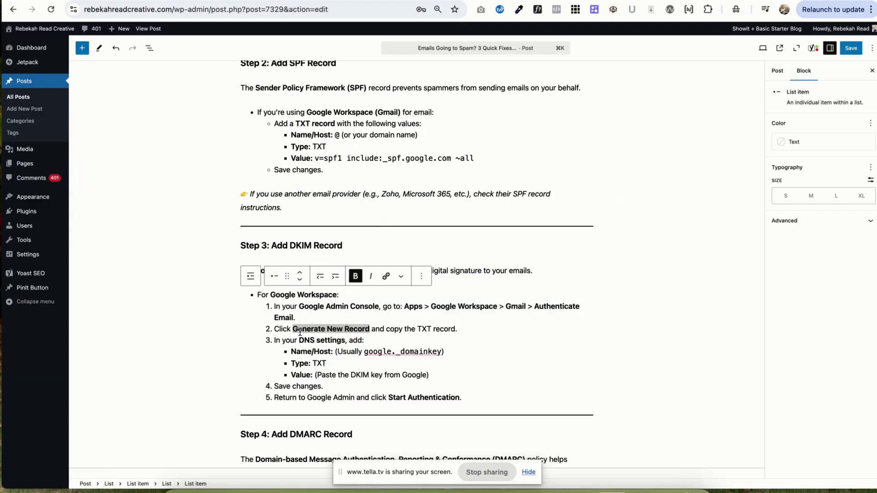
{"action": "left_click_drag", "start_coordinate": [293, 329], "coordinate": [459, 329]}
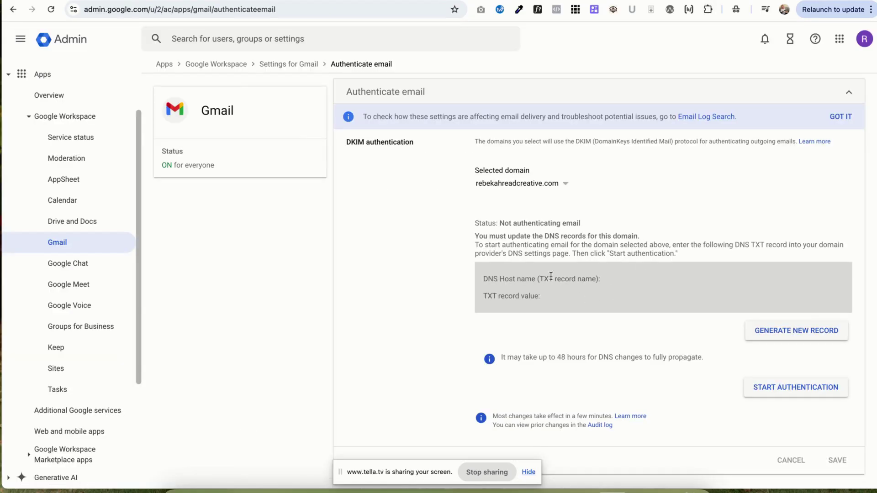
- Generate a 2048-bit DKIM record with prefix google and select its TXT value
{"action": "left_click", "coordinate": [793, 330]}
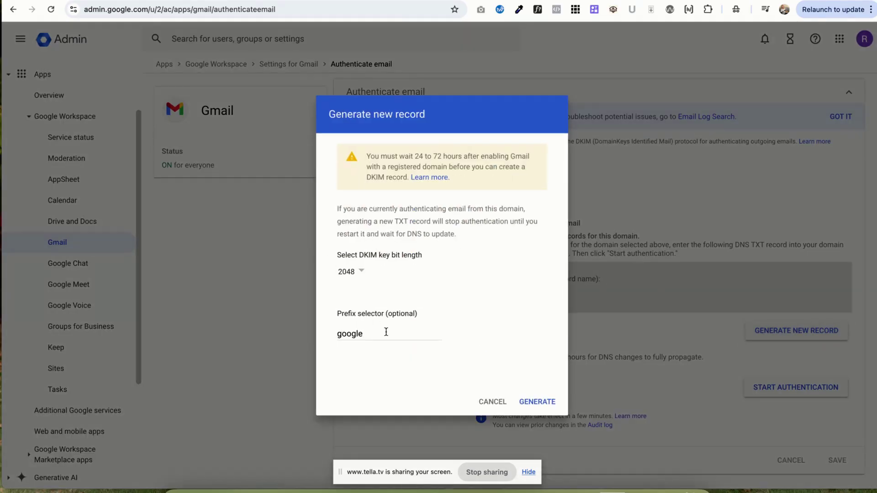
{"action": "left_click", "coordinate": [526, 402]}
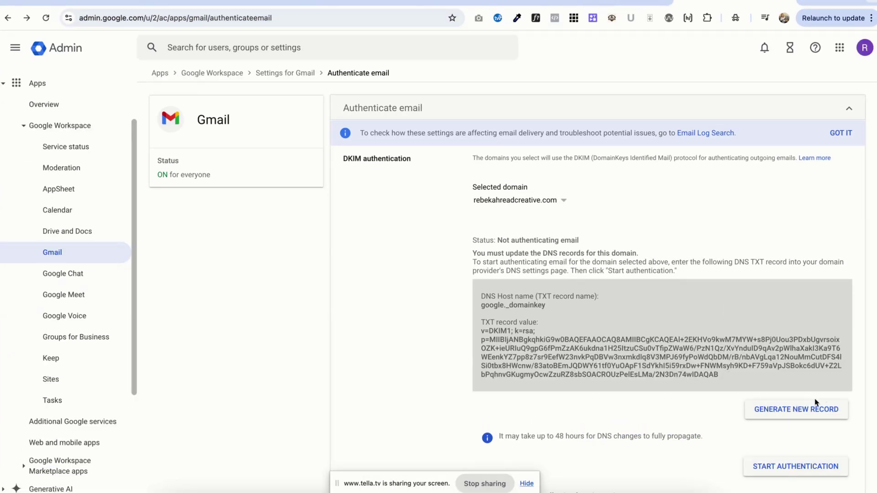
{"action": "triple_click", "coordinate": [557, 348]}
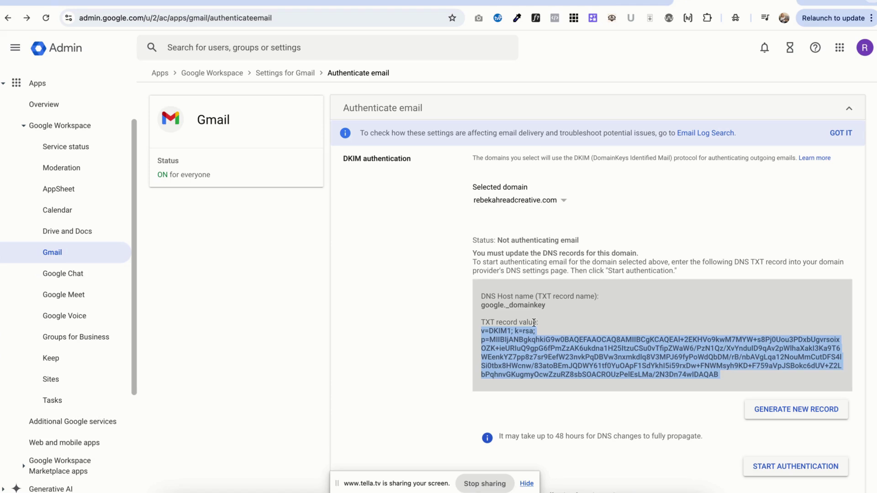
- Save a HostMonster TXT record with host google._domainkey and the pasted v=DKIM1; k=rsa value
{"action": "left_click", "coordinate": [351, 2]}
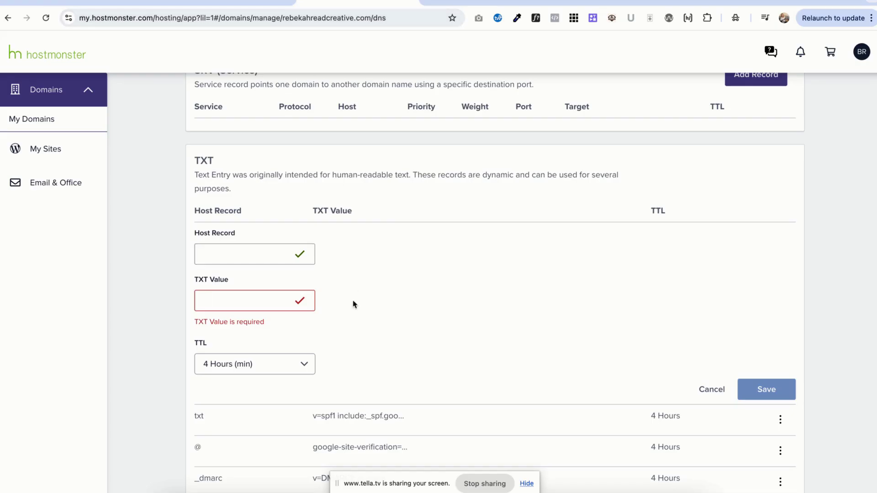
{"action": "key", "text": "super+v"}
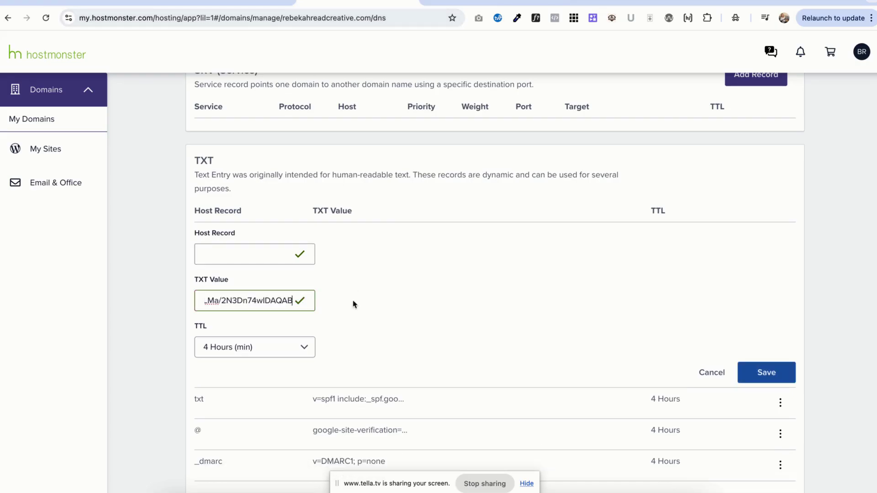
{"action": "left_click", "coordinate": [236, 253]}
{"action": "type", "text": "TXT"}
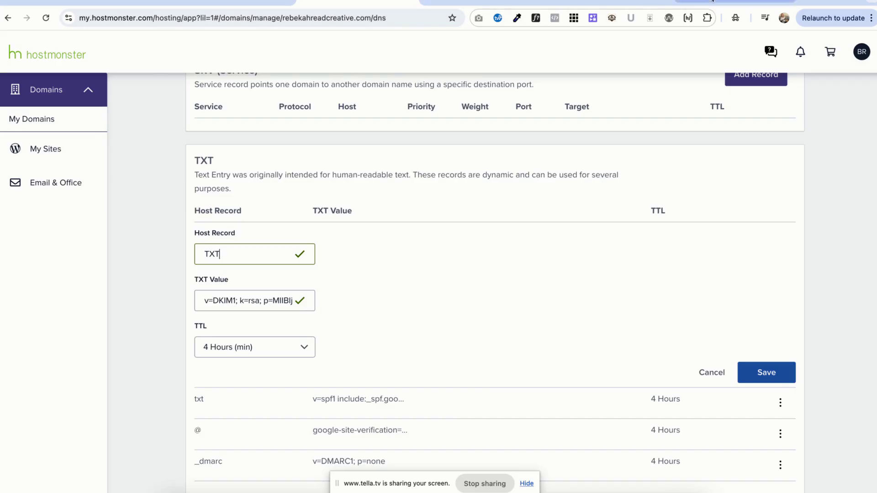
{"action": "left_click", "coordinate": [735, 4]}
{"action": "left_click_drag", "start_coordinate": [550, 307], "coordinate": [478, 308]}
{"action": "key", "text": "ctrl+c"}
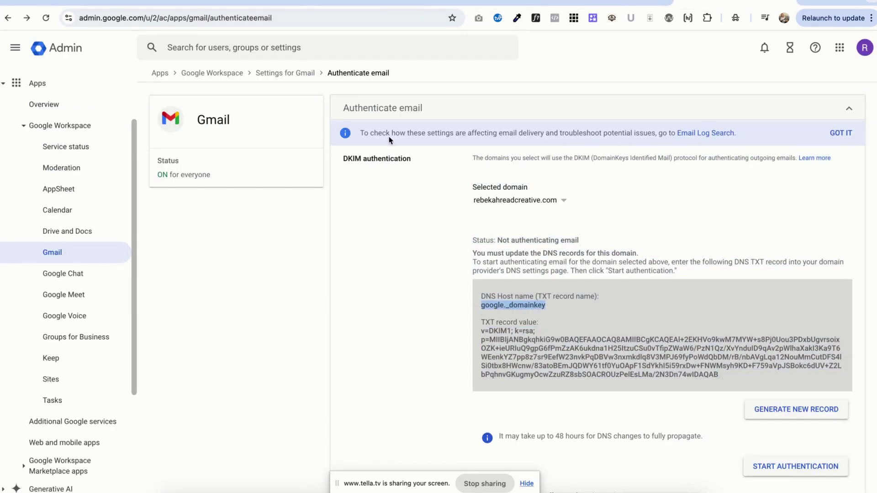
{"action": "left_click", "coordinate": [329, 6]}
{"action": "double_click", "coordinate": [236, 256]}
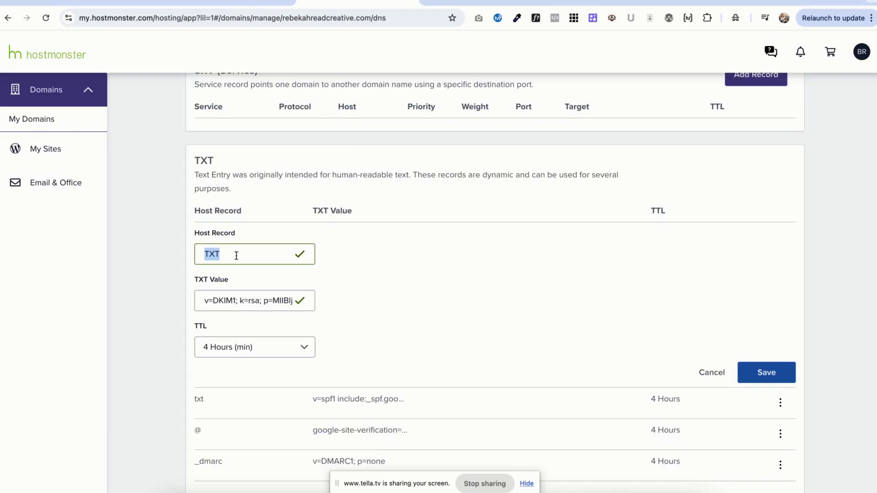
{"action": "key", "text": "ctrl+v"}
{"action": "left_click", "coordinate": [767, 374]}
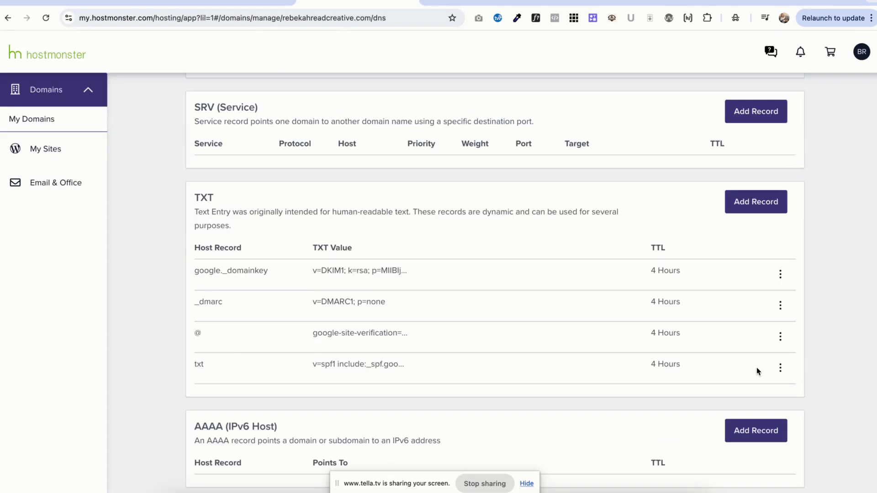
- Start DKIM authentication for the domain; Google reports it is not verified yet (allow 48 hours)
{"action": "left_click", "coordinate": [736, 2]}
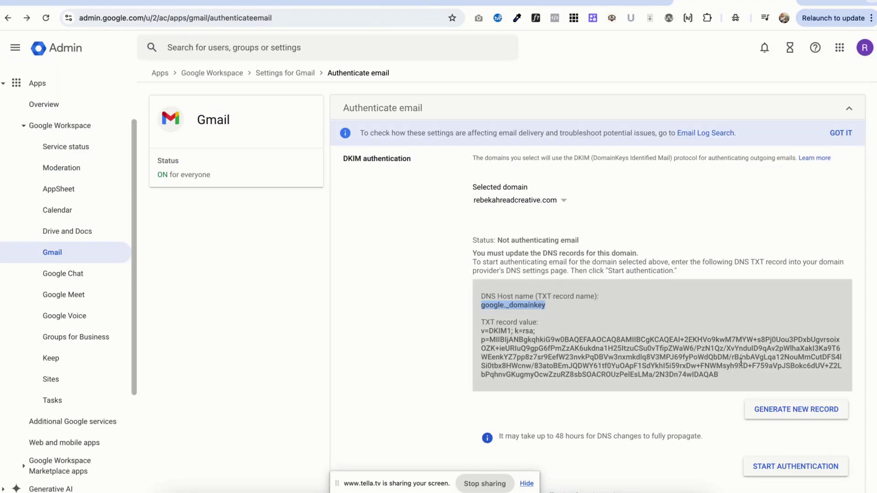
{"action": "scroll", "coordinate": [741, 361], "scroll_direction": "down", "scroll_amount": 1}
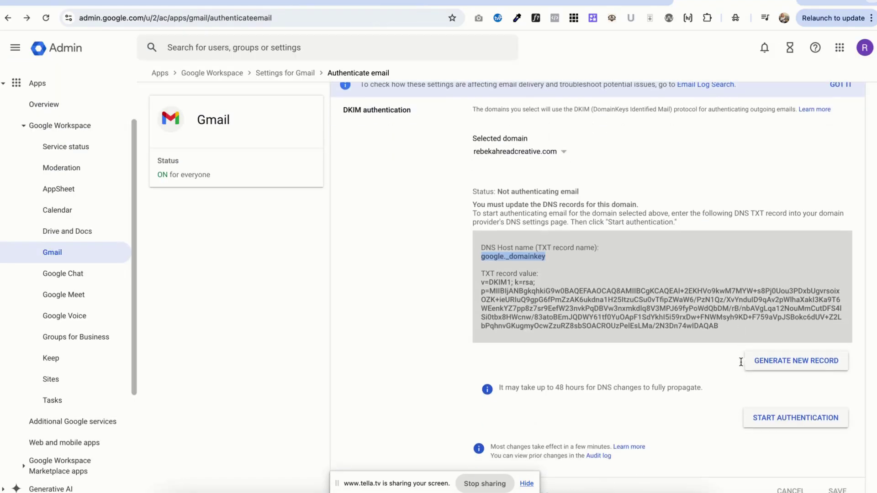
{"action": "left_click", "coordinate": [779, 418]}
{"action": "scroll", "coordinate": [784, 427], "scroll_direction": "down", "scroll_amount": 1}
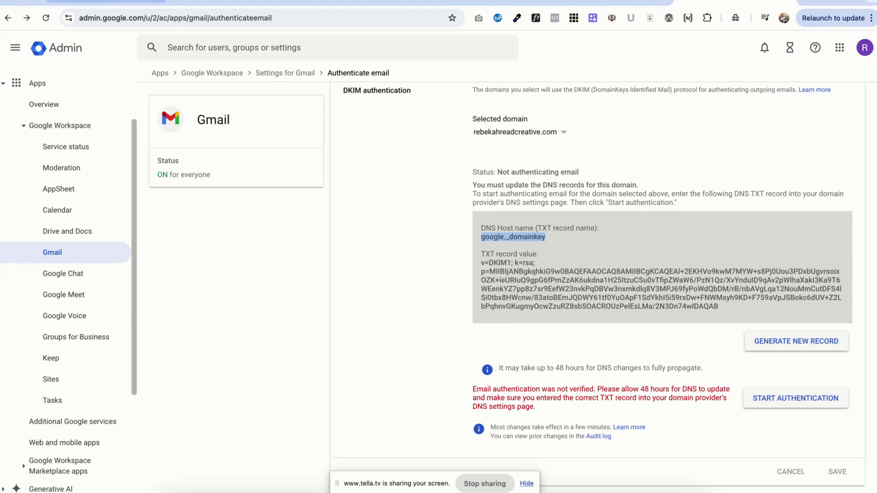
- Bring up the post's Step 4 DMARC instructions and select the value v=DMARC1; p=none
{"action": "left_click", "coordinate": [106, 2]}
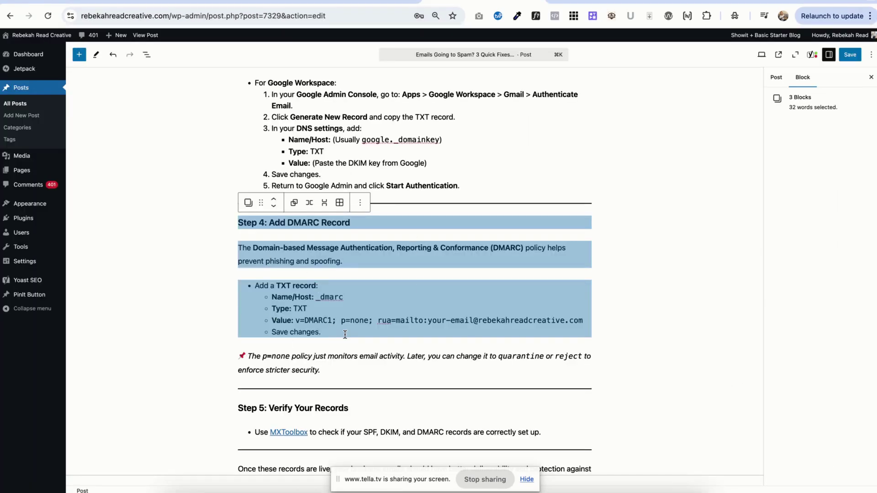
{"action": "left_click", "coordinate": [344, 335]}
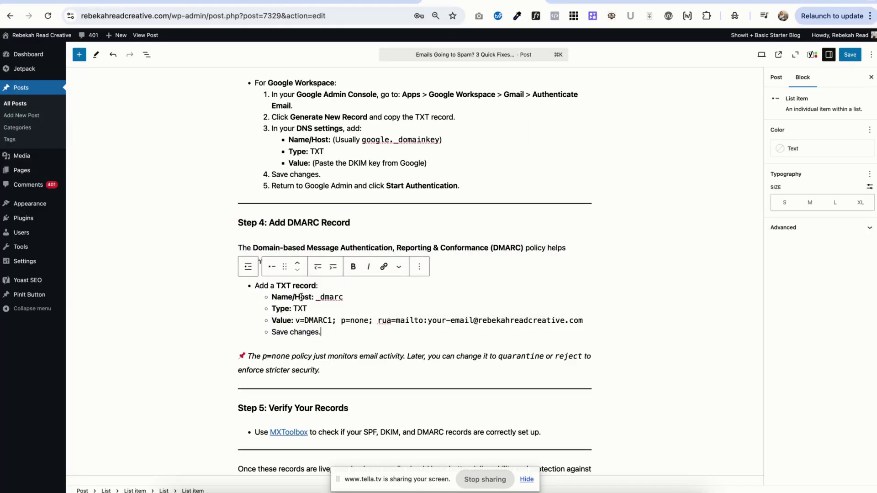
{"action": "scroll", "coordinate": [301, 296], "scroll_direction": "down", "scroll_amount": 1}
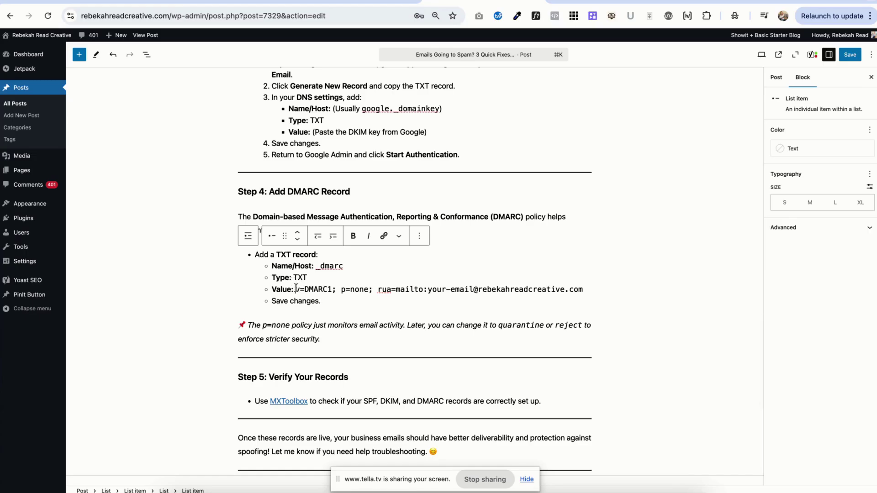
{"action": "left_click_drag", "start_coordinate": [296, 289], "coordinate": [424, 298]}
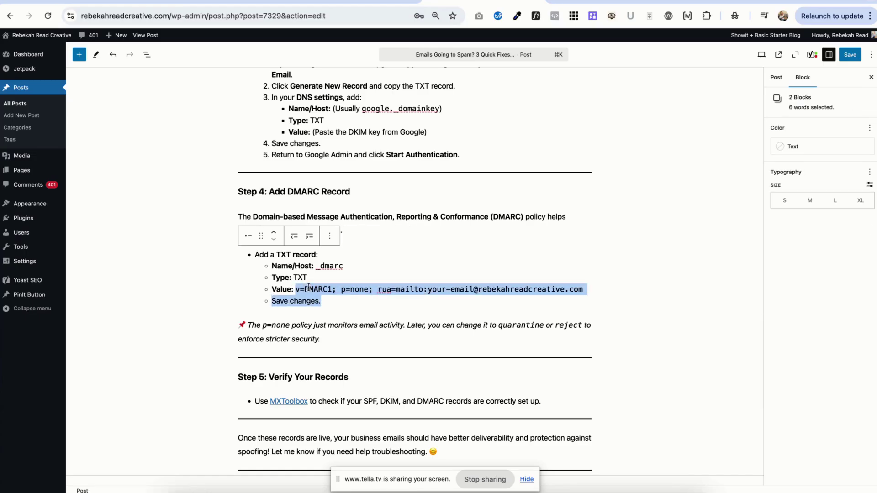
{"action": "left_click_drag", "start_coordinate": [296, 290], "coordinate": [583, 290]}
{"action": "scroll", "coordinate": [304, 256], "scroll_direction": "up", "scroll_amount": 3}
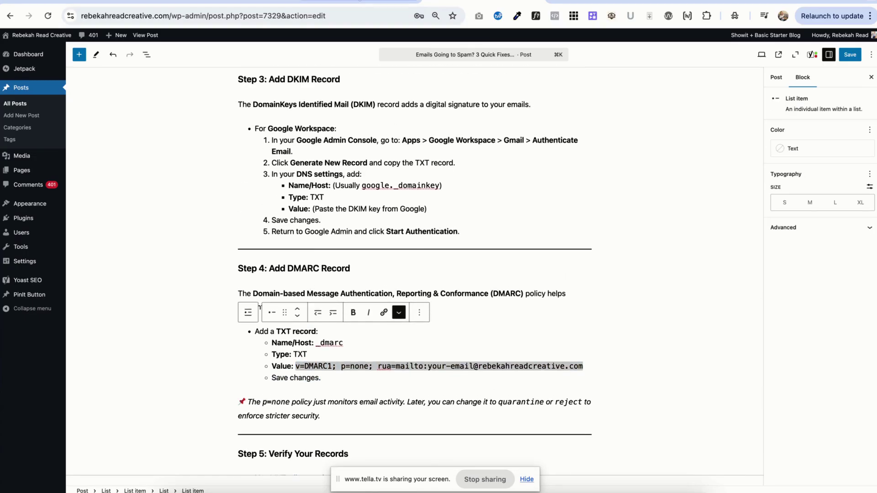
- Change the search query from dkim to DMARC and open the 'Set up DMARC' help article
{"action": "left_click", "coordinate": [359, 1]}
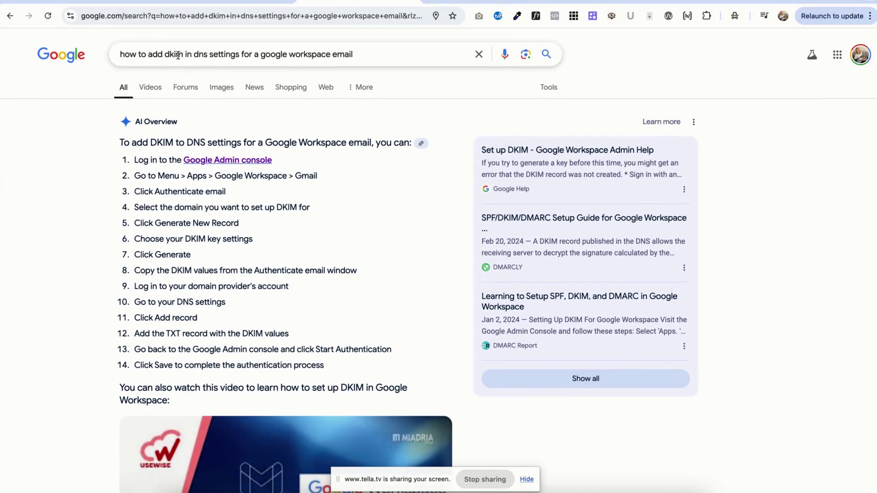
{"action": "double_click", "coordinate": [178, 55]}
{"action": "type", "text": "DMA"}
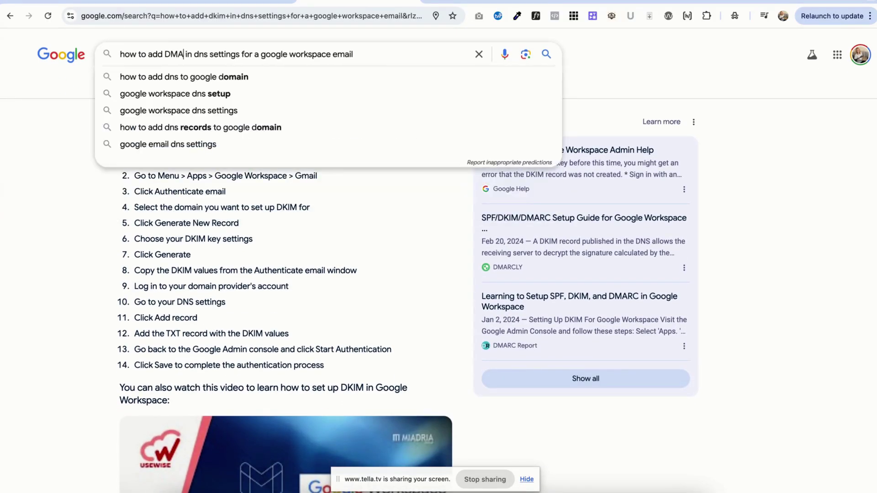
{"action": "type", "text": "RC"}
{"action": "key", "text": "Escape"}
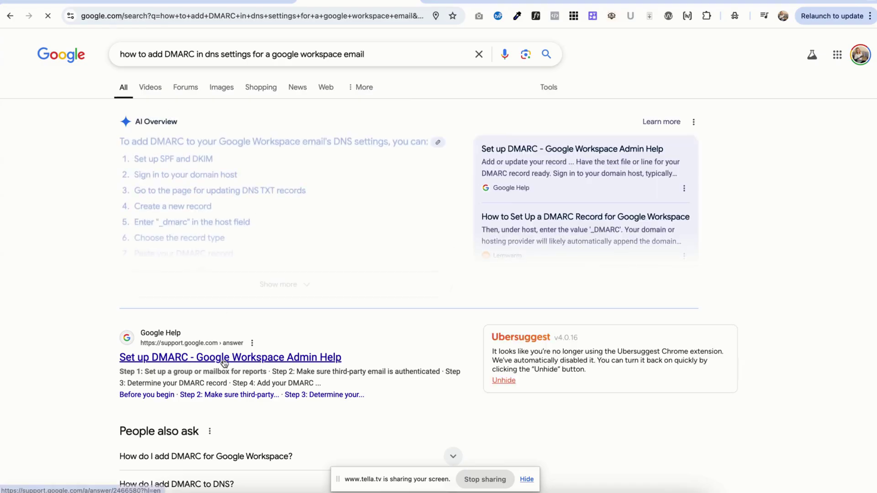
{"action": "left_click", "coordinate": [223, 358]}
- Select Step 3's example DMARC record v=DMARC1; p=reject; pct=100; adkim=s; aspf=s
{"action": "scroll", "coordinate": [221, 361], "scroll_direction": "down", "scroll_amount": 10}
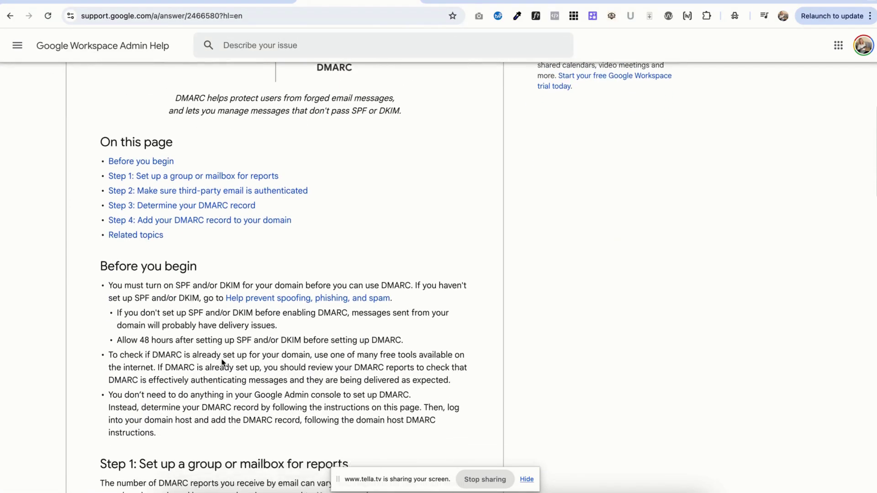
{"action": "scroll", "coordinate": [221, 359], "scroll_direction": "down", "scroll_amount": 8}
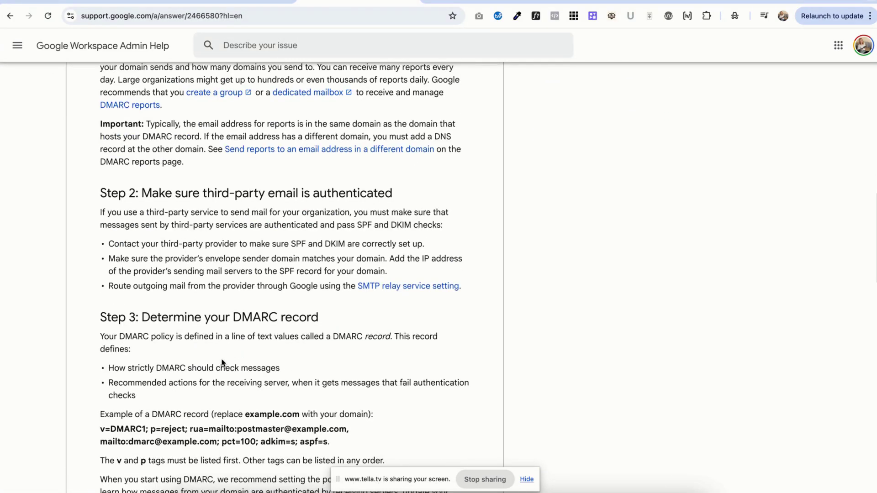
{"action": "scroll", "coordinate": [222, 360], "scroll_direction": "down", "scroll_amount": 1}
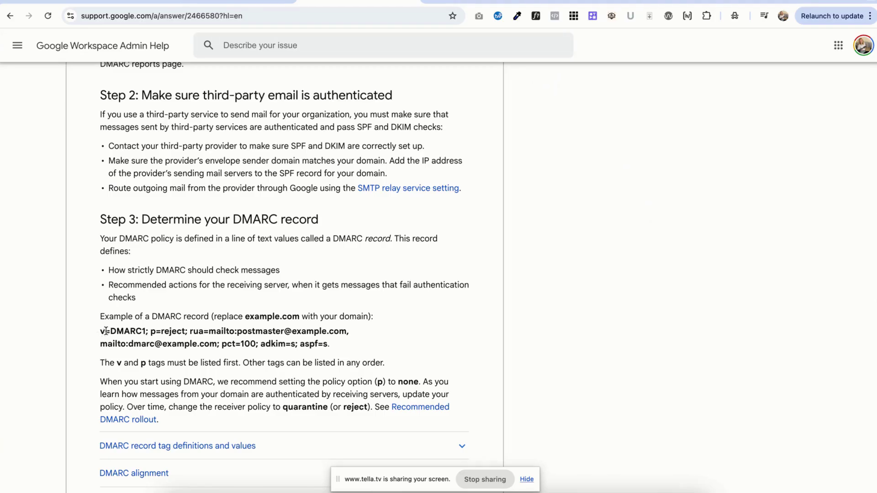
{"action": "left_click_drag", "start_coordinate": [101, 331], "coordinate": [363, 352]}
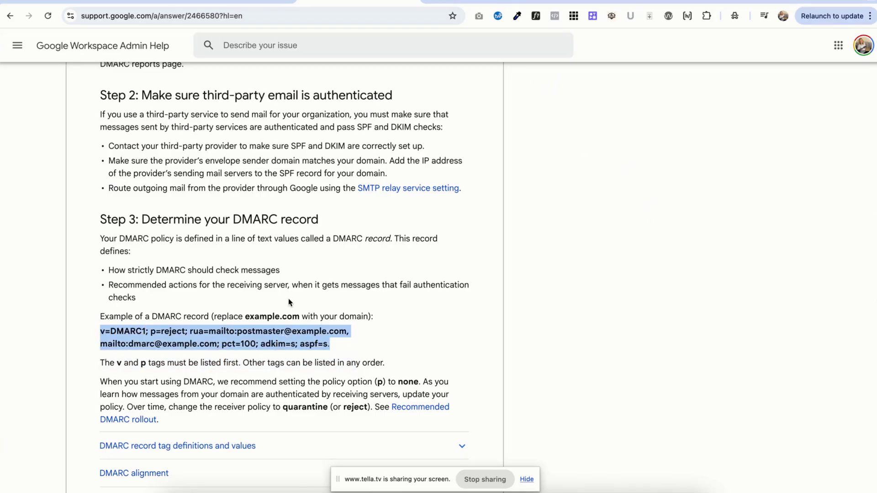
{"action": "scroll", "coordinate": [257, 348], "scroll_direction": "down", "scroll_amount": 1}
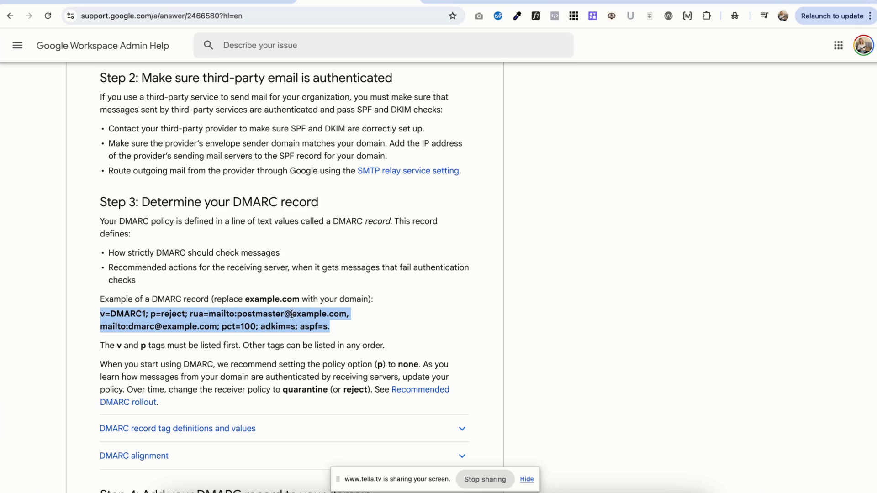
{"action": "left_click", "coordinate": [482, 2]}
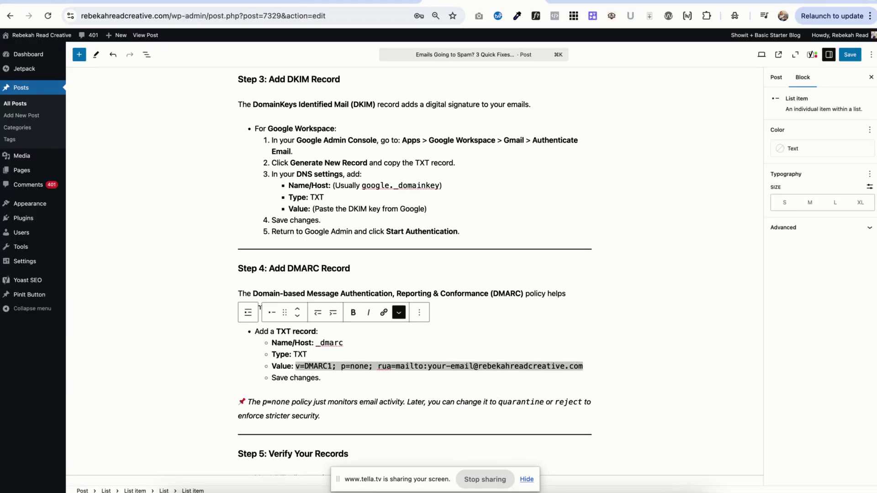
{"action": "left_click", "coordinate": [366, 2]}
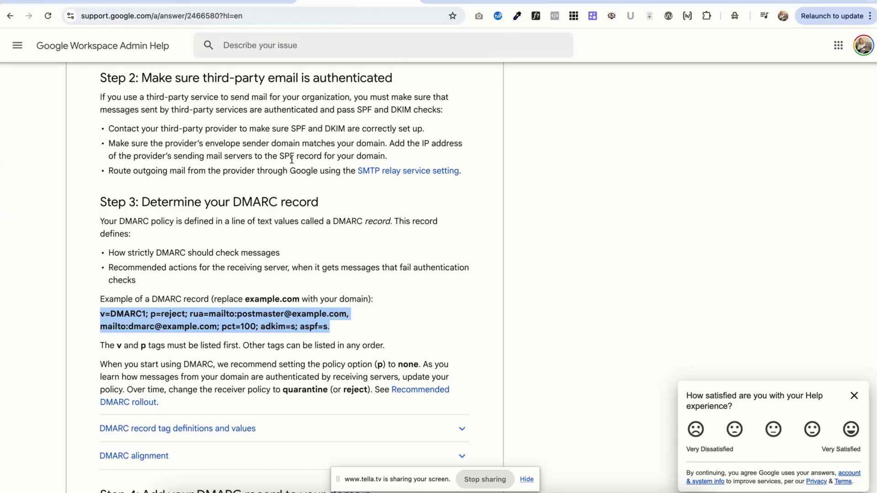
- Add a new TXT record in HostMonster and copy the _dmarc host name from the post
{"action": "left_click", "coordinate": [246, 3]}
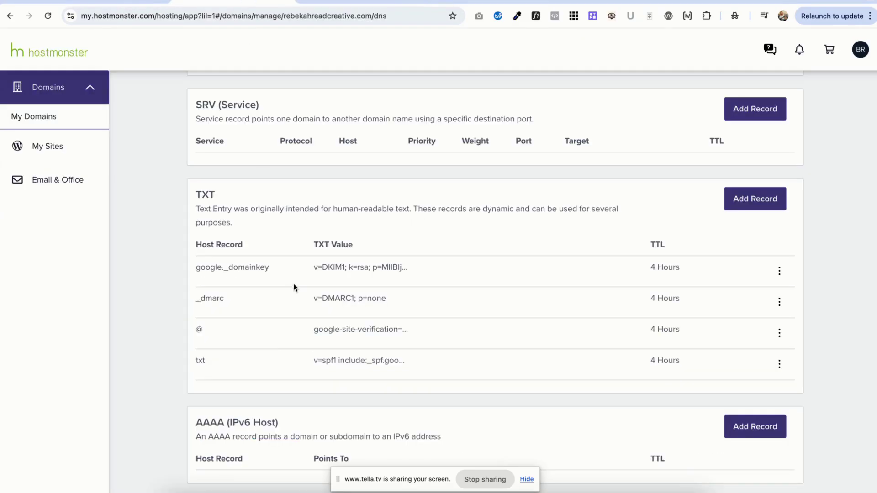
{"action": "left_click", "coordinate": [755, 204]}
{"action": "left_click", "coordinate": [230, 333]}
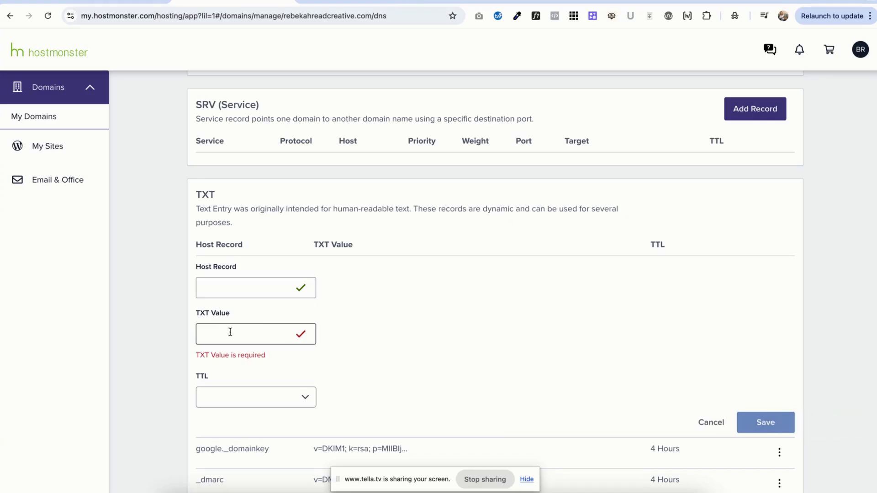
{"action": "left_click", "coordinate": [476, 2]}
{"action": "left_click", "coordinate": [360, 356]}
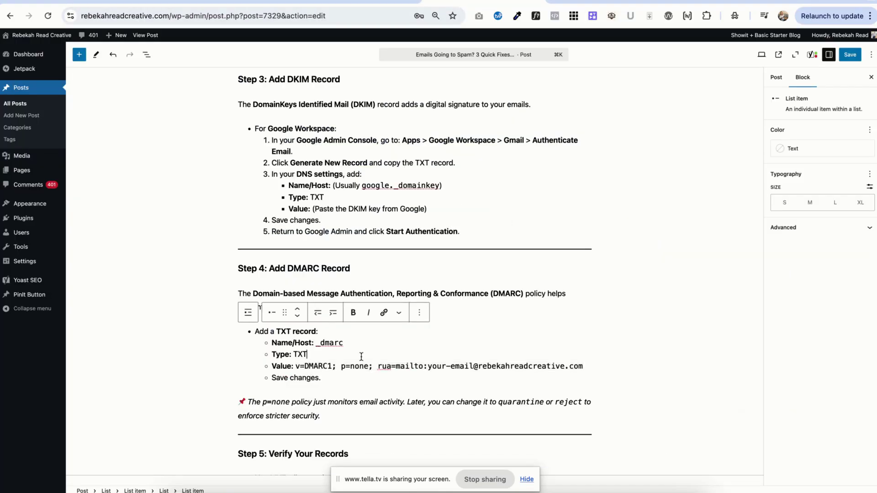
{"action": "double_click", "coordinate": [343, 342]}
{"action": "key", "text": "ctrl+c"}
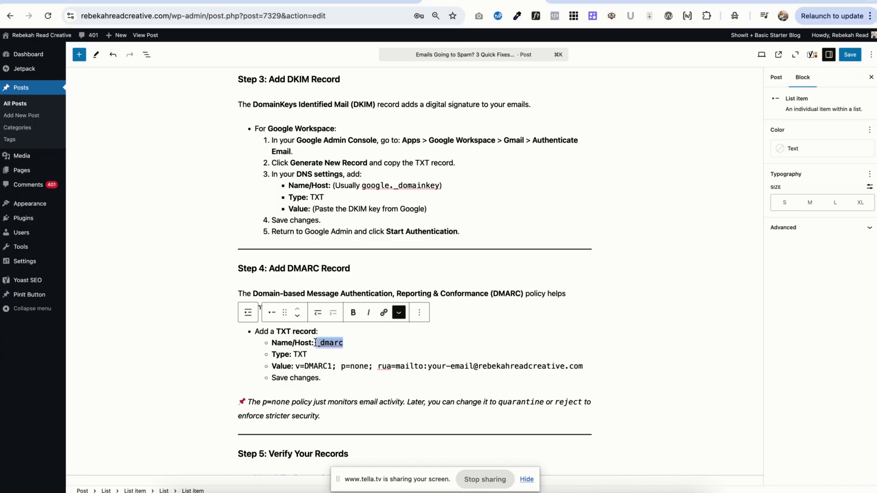
{"action": "left_click", "coordinate": [233, 2]}
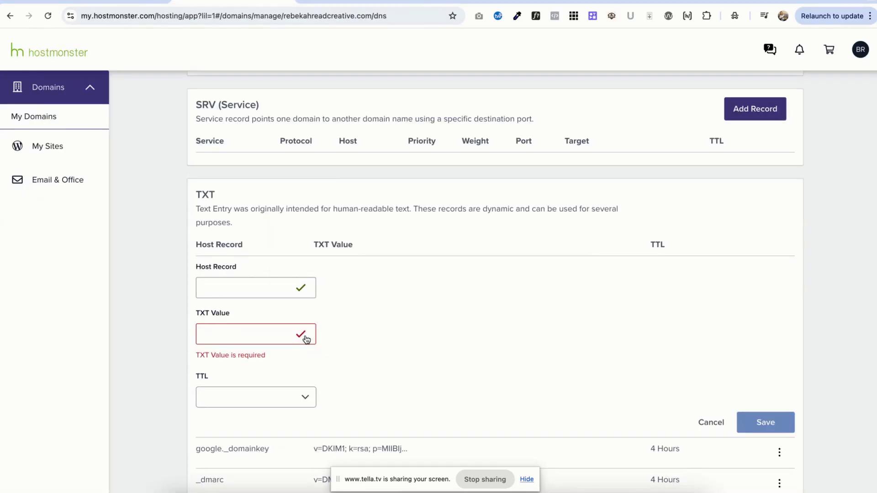
- Set the record's host to _dmarc and TTL to 4 Hours (min), clearing the misplaced value
{"action": "key", "text": "ctrl+v"}
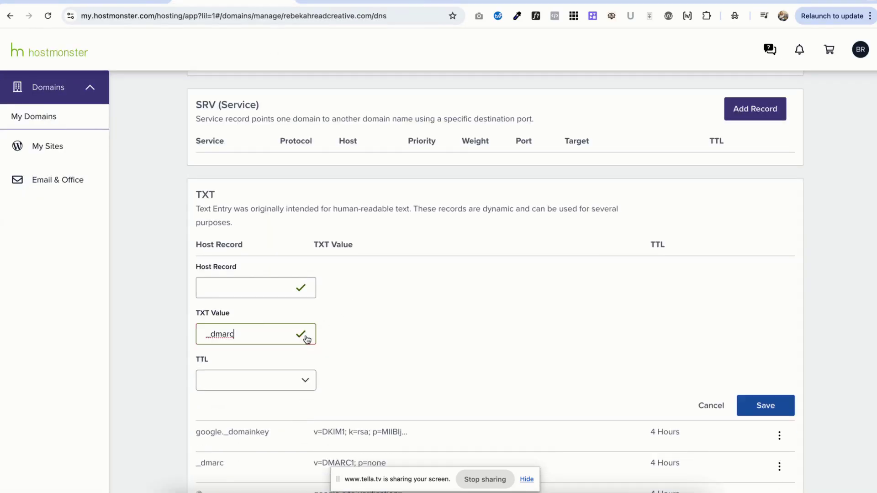
{"action": "left_click", "coordinate": [243, 390]}
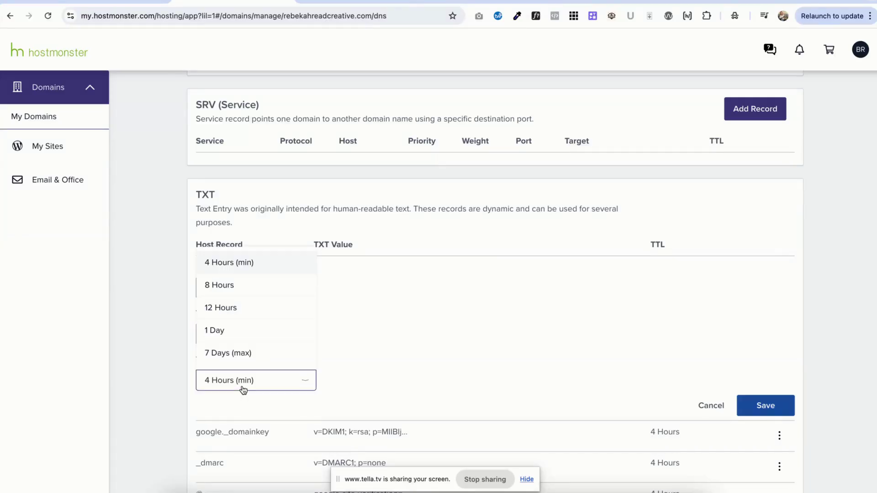
{"action": "left_click", "coordinate": [452, 323]}
{"action": "left_click", "coordinate": [254, 290]}
{"action": "key", "text": "ctrl+v"}
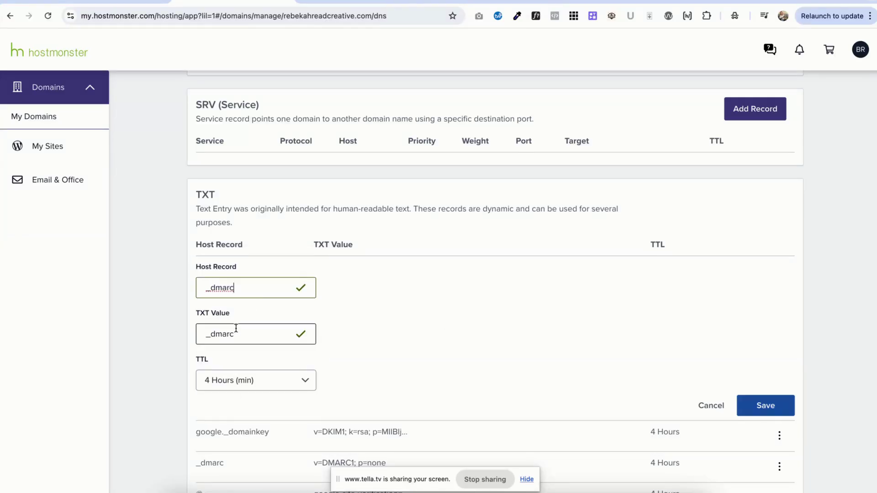
{"action": "double_click", "coordinate": [233, 334]}
{"action": "key", "text": "BackSpace"}
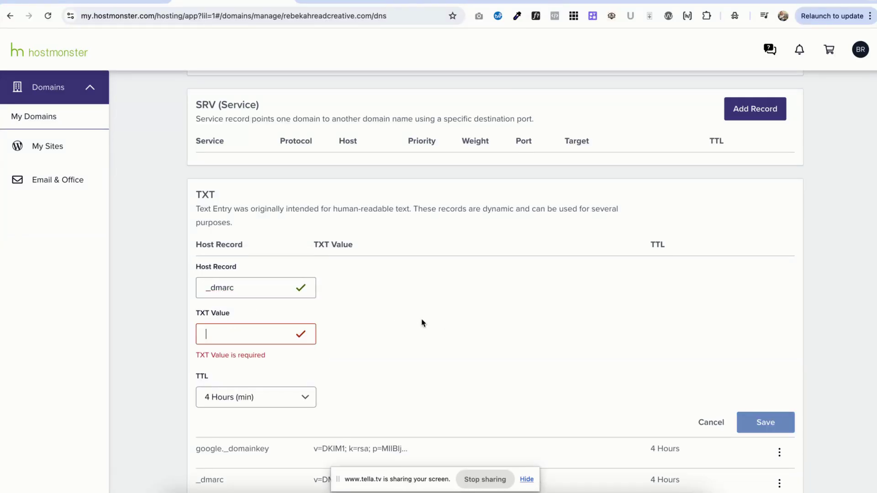
{"action": "left_click", "coordinate": [356, 2]}
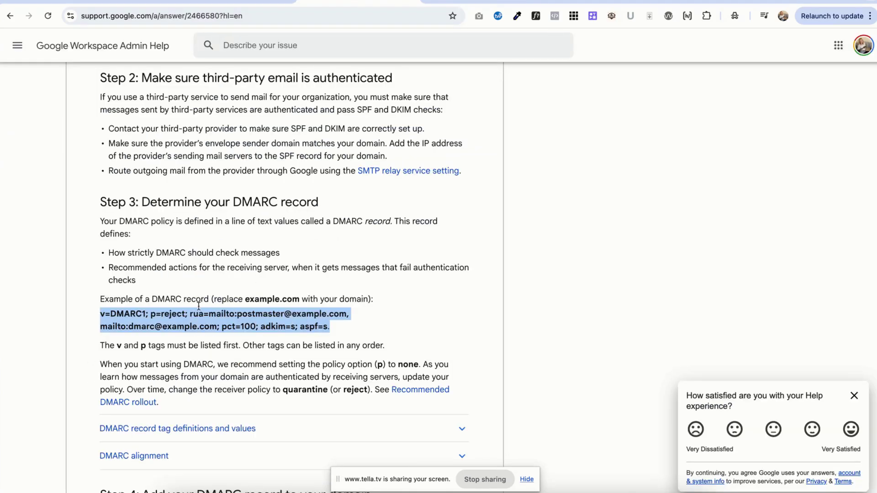
- Expand 'DMARC record tag definitions and values' in the help article and review them
{"action": "scroll", "coordinate": [196, 340], "scroll_direction": "down", "scroll_amount": 1}
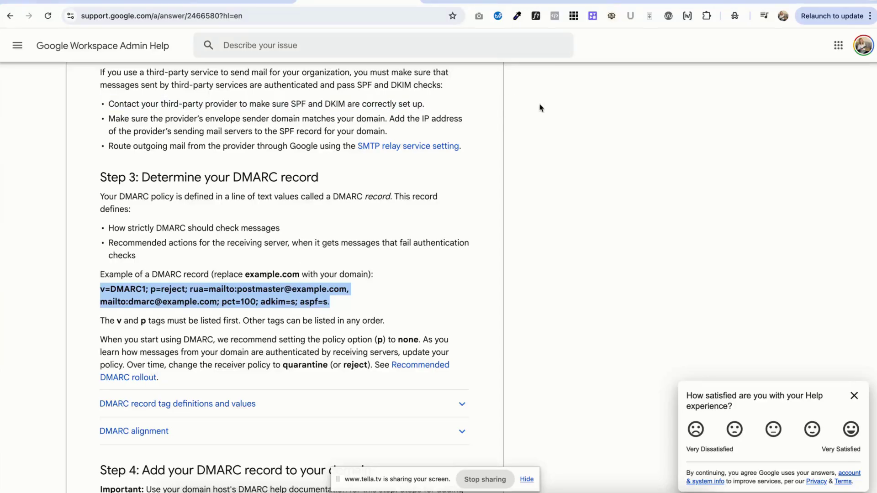
{"action": "scroll", "coordinate": [346, 312], "scroll_direction": "down", "scroll_amount": 5}
{"action": "scroll", "coordinate": [346, 312], "scroll_direction": "down", "scroll_amount": 4}
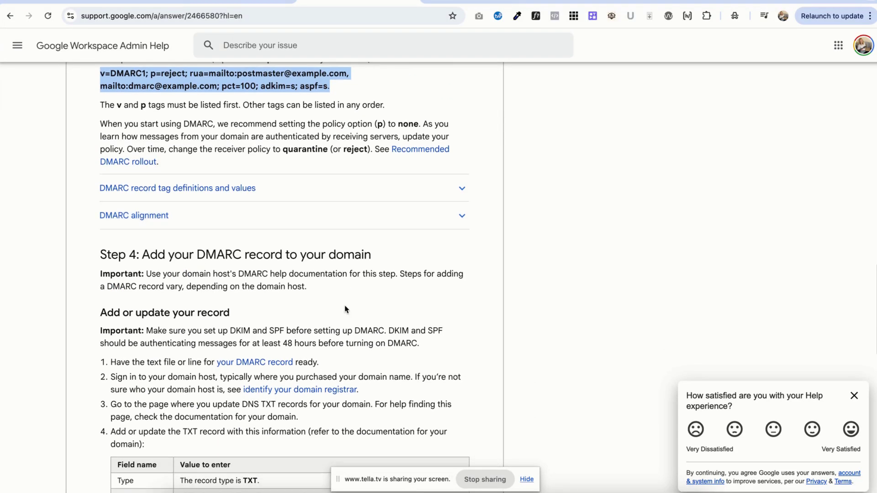
{"action": "scroll", "coordinate": [463, 211], "scroll_direction": "down", "scroll_amount": 6}
{"action": "scroll", "coordinate": [463, 211], "scroll_direction": "down", "scroll_amount": 5}
{"action": "scroll", "coordinate": [462, 207], "scroll_direction": "up", "scroll_amount": 10}
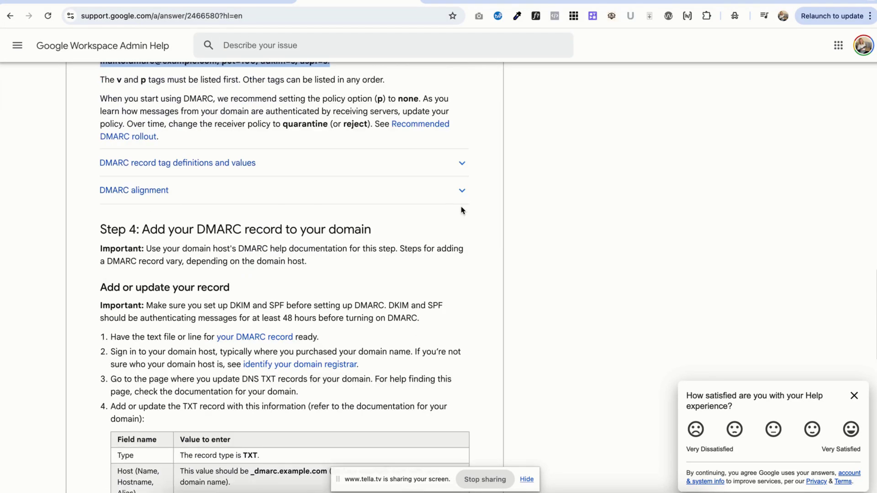
{"action": "left_click", "coordinate": [460, 173]}
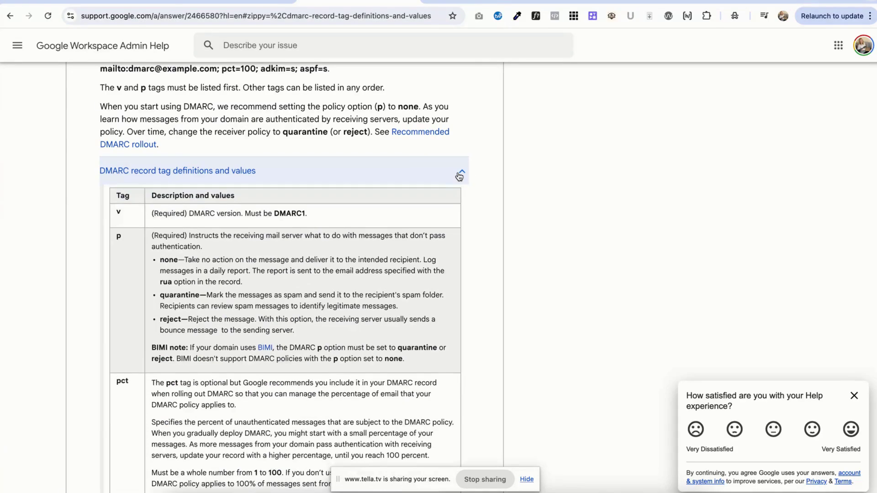
{"action": "scroll", "coordinate": [160, 371], "scroll_direction": "down", "scroll_amount": 20}
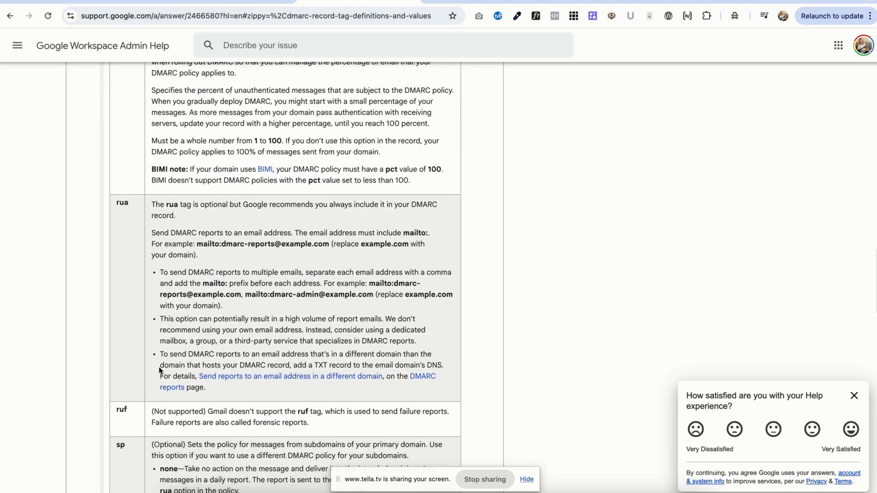
{"action": "scroll", "coordinate": [159, 371], "scroll_direction": "up", "scroll_amount": 20}
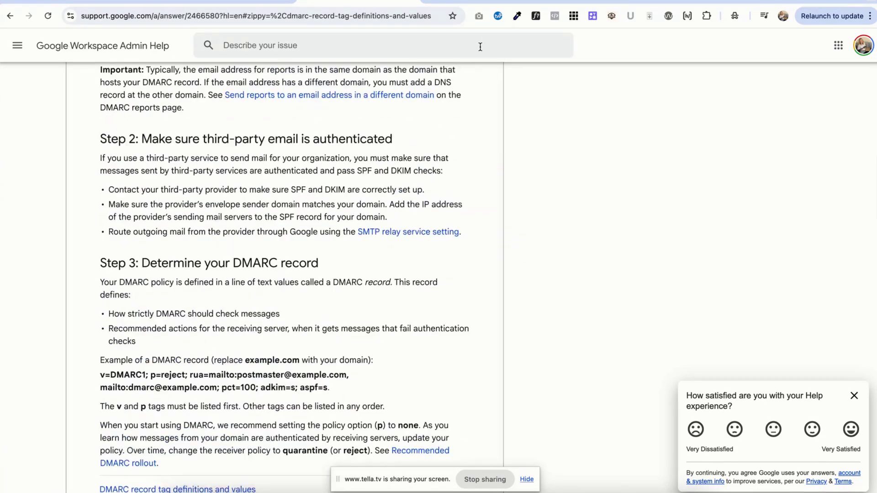
- Select Step 3's example DMARC record again for copying
{"action": "key", "text": "ctrl+Tab"}
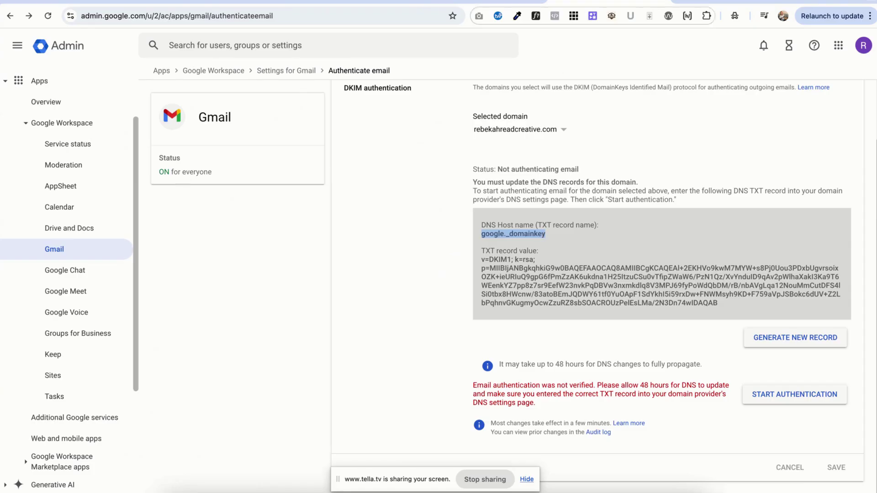
{"action": "key", "text": "ctrl+Tab"}
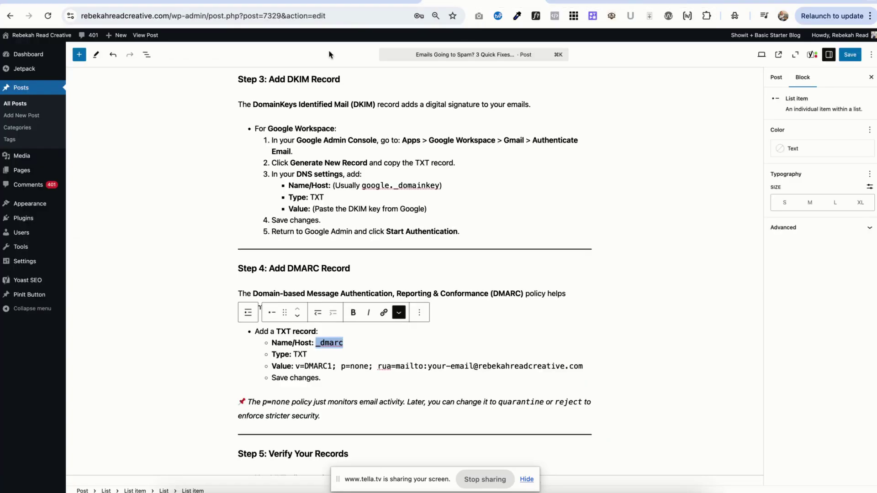
{"action": "key", "text": "ctrl+Tab"}
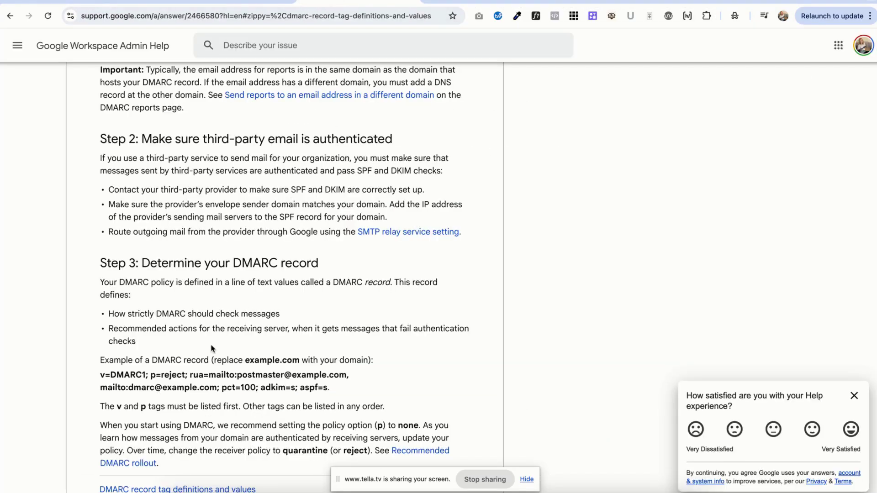
{"action": "left_click_drag", "start_coordinate": [102, 375], "coordinate": [313, 383]}
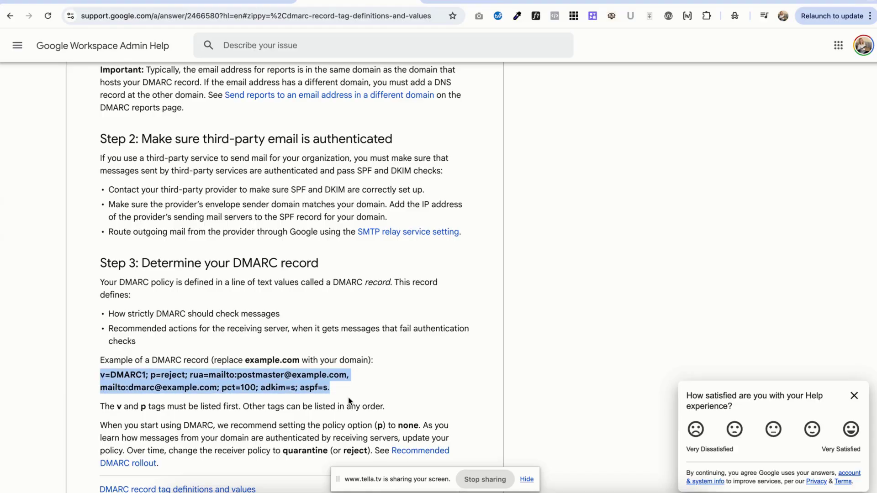
- Paste the example record v=DMARC1; p=reject; pct=100; adkim=s; aspf=s as the _dmarc TXT value
{"action": "left_click", "coordinate": [244, 2]}
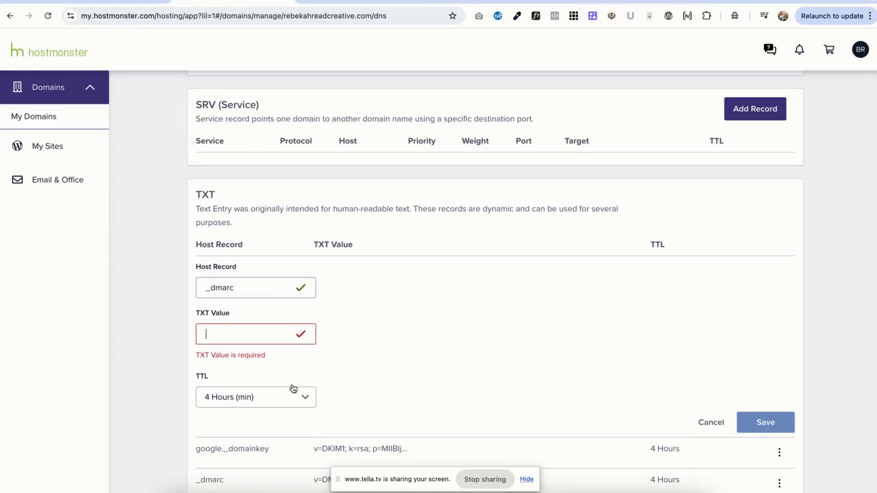
{"action": "left_click", "coordinate": [231, 334]}
{"action": "type", "text": "v=DMARC1; p=quarantine; pct=100; adkim=s; aspf=s"}
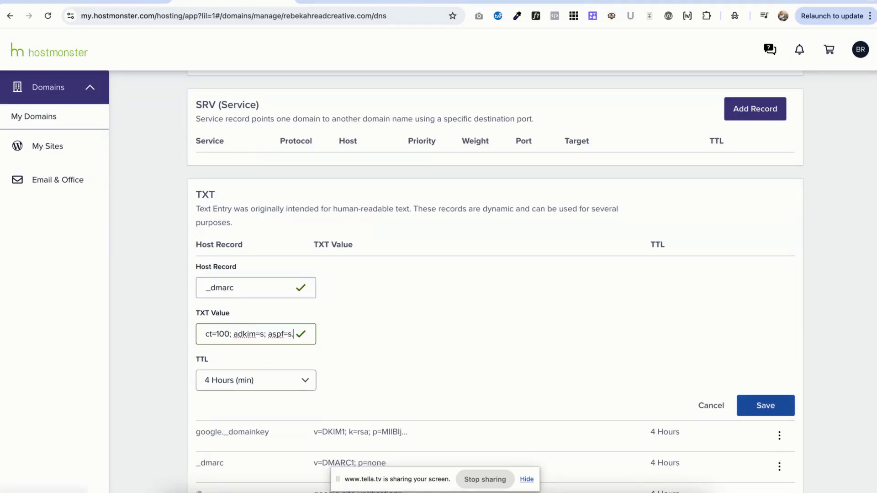